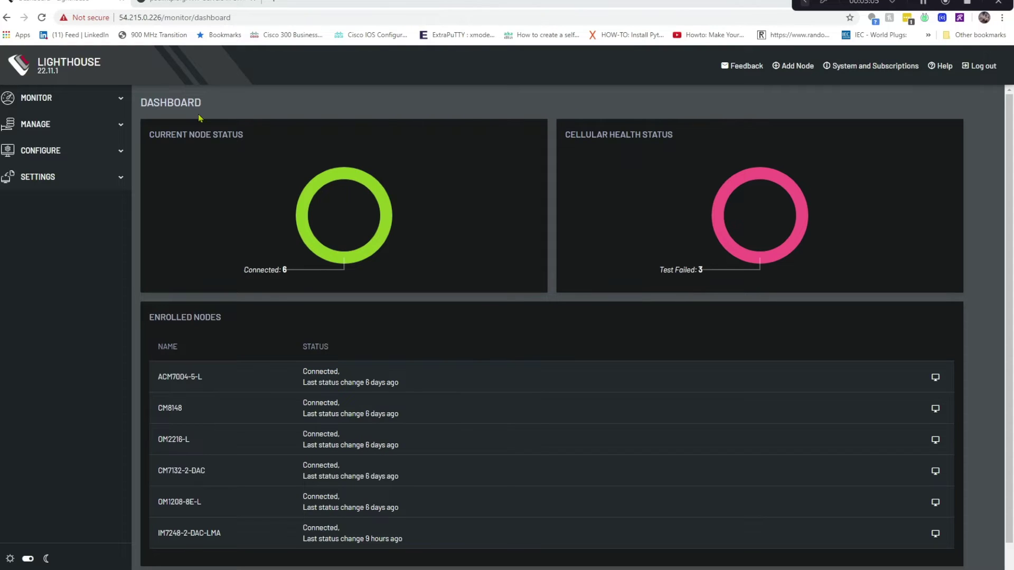
Save PST8PDT as the Lighthouse time zone and bring up the NTP Automatic Settings page
left_click(36, 182)
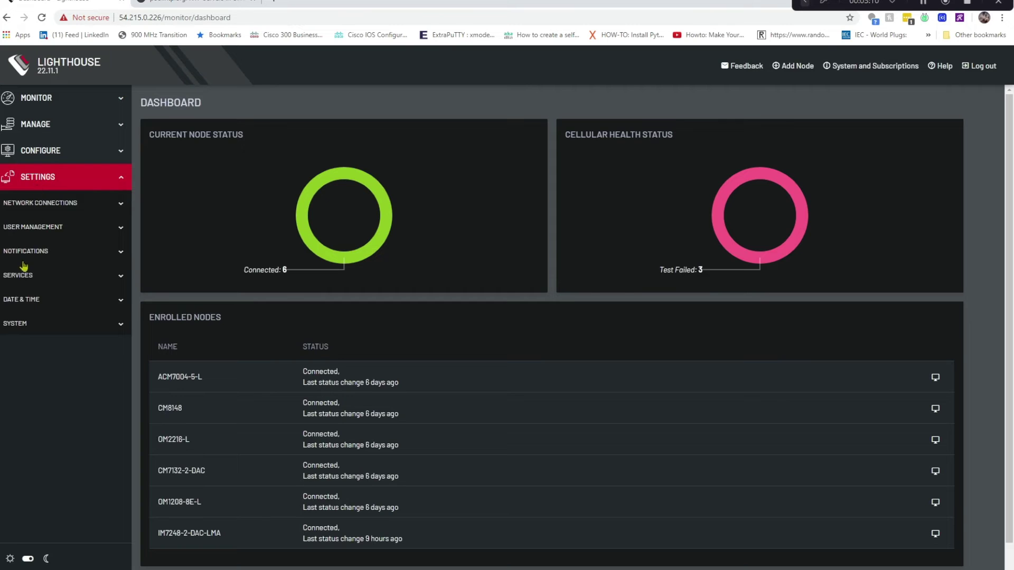
left_click(24, 301)
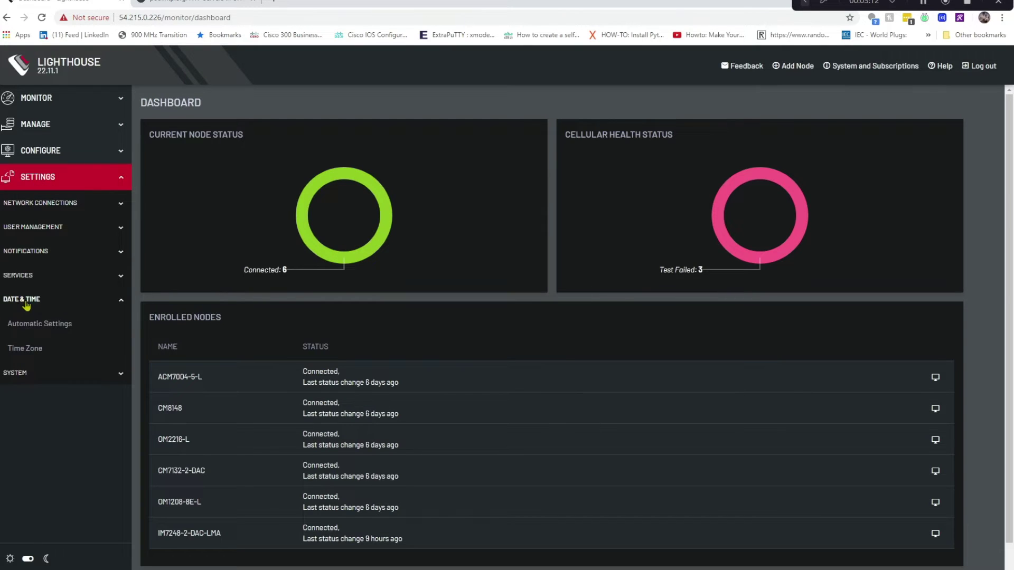
left_click(25, 350)
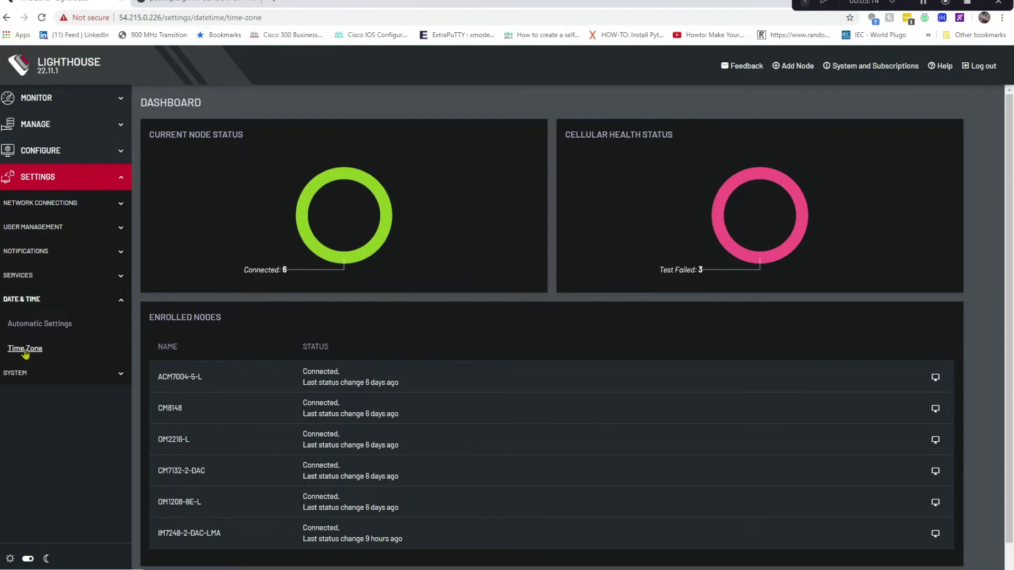
left_click(269, 164)
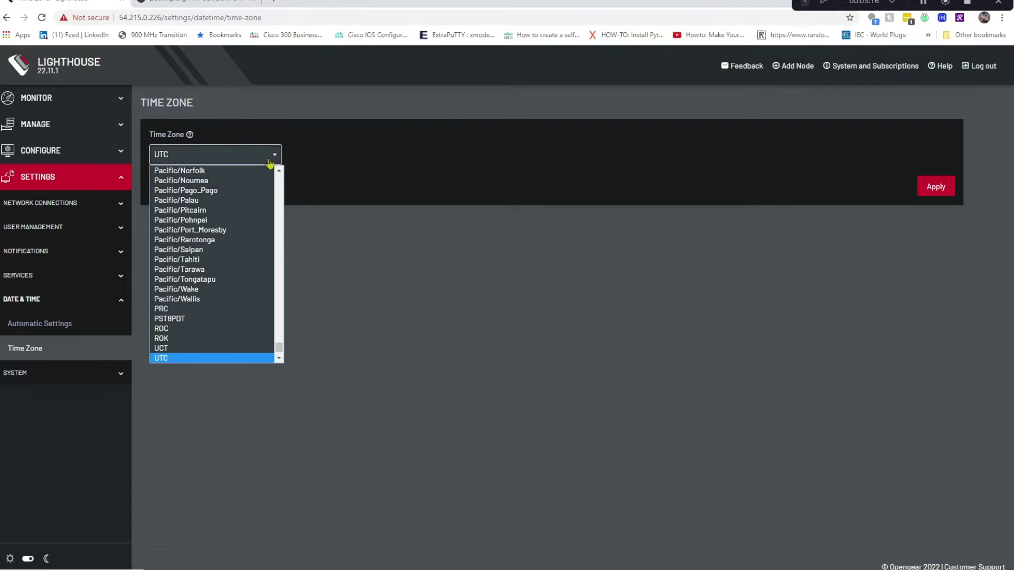
scroll(254, 206, "up", 1)
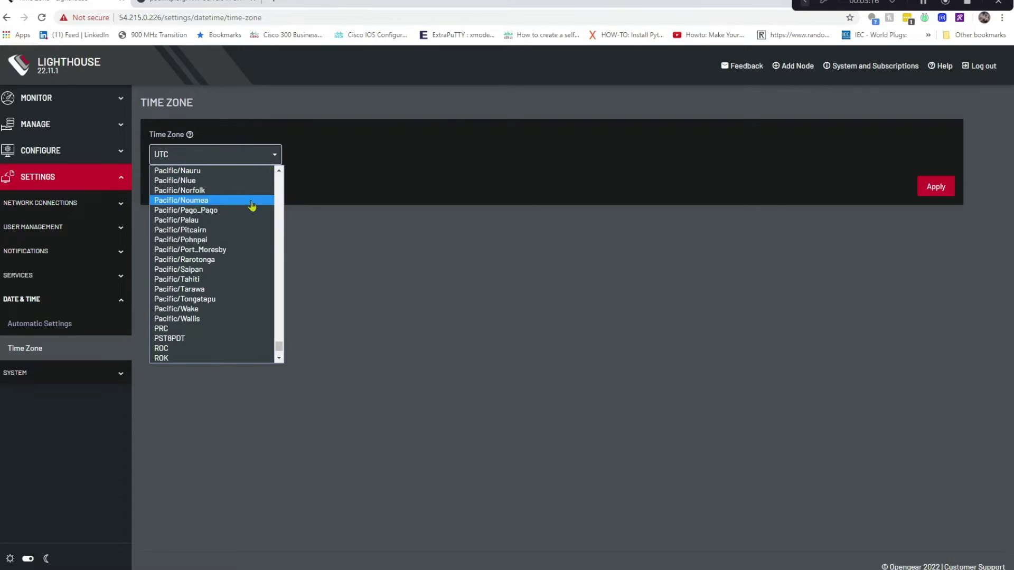
left_click(213, 339)
left_click(926, 187)
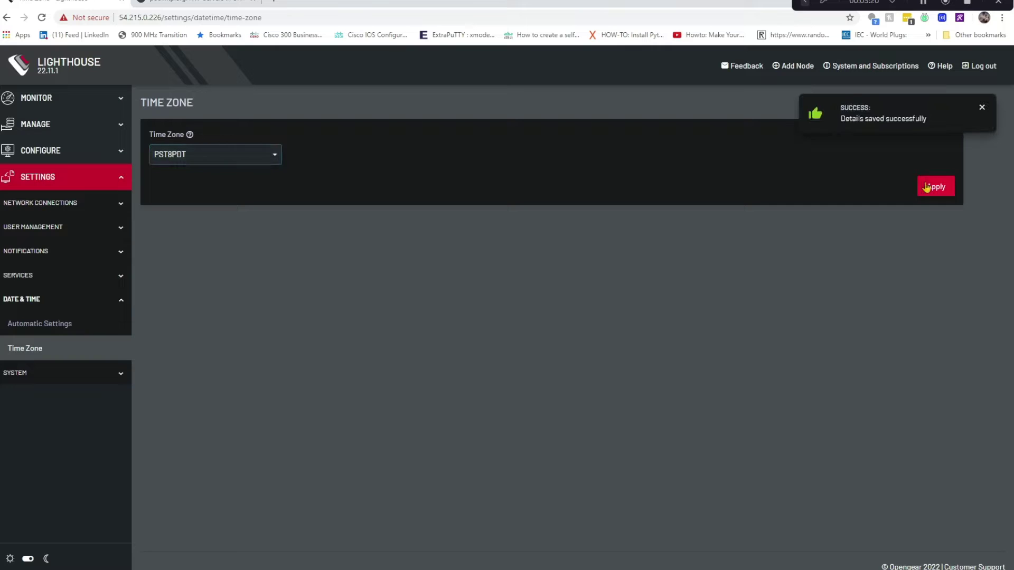
left_click(31, 324)
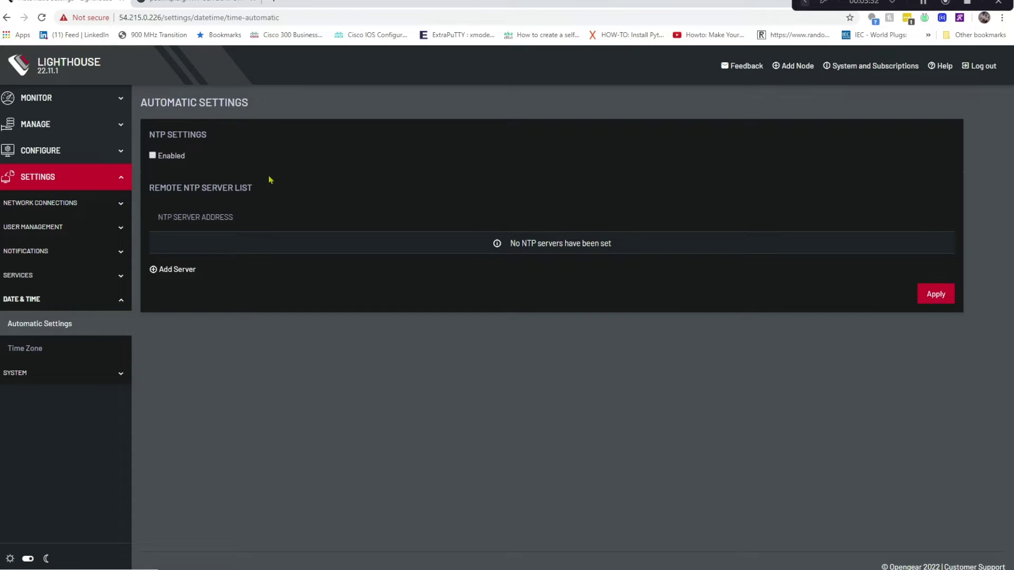
View the pool.ntp.org US zone page in the browser, then go back to the Lighthouse tab
left_click(201, 3)
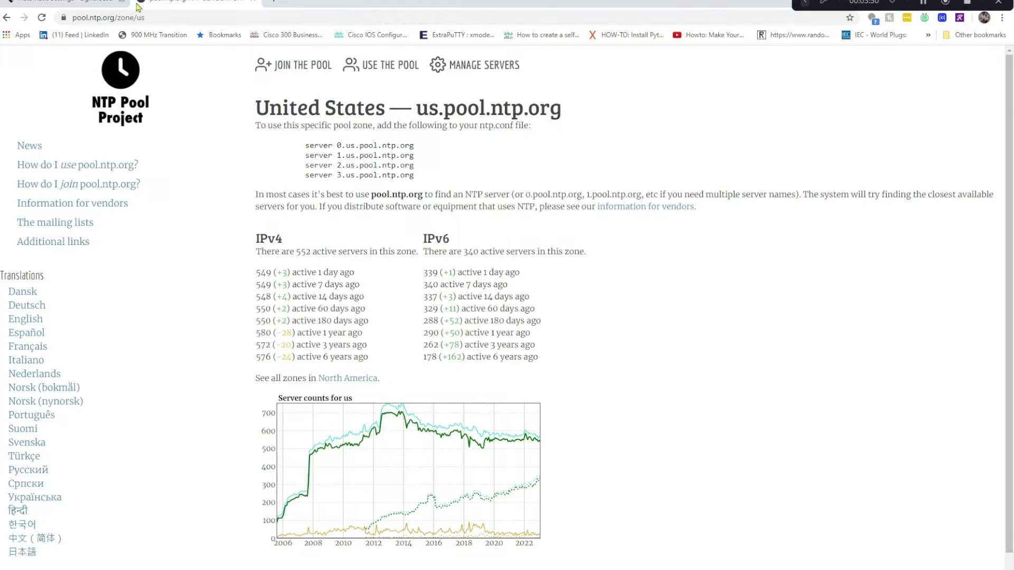
left_click(101, 4)
Enable NTP on Lighthouse and save us.pool.ntp.org as its remote server
left_click(152, 156)
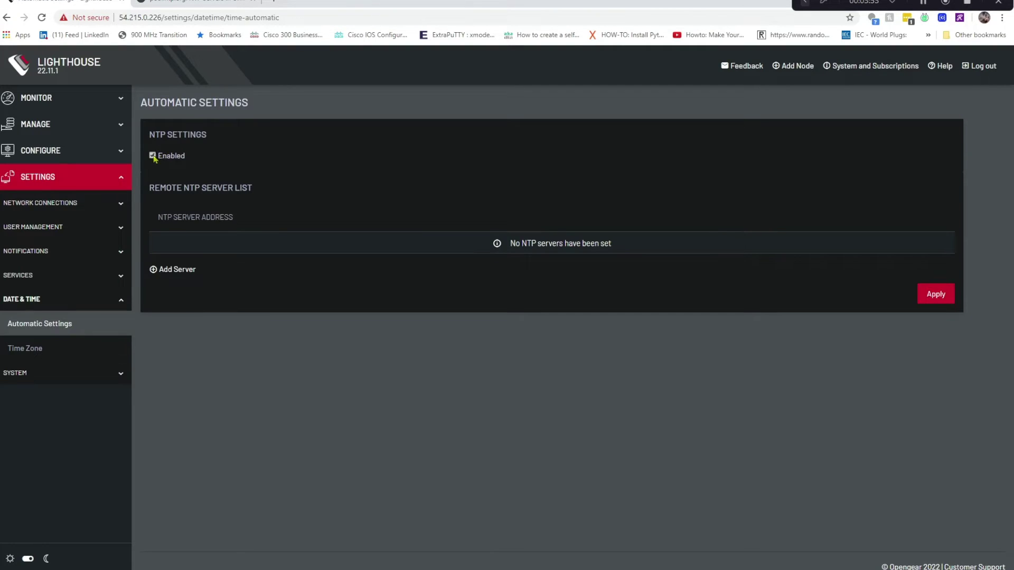
left_click(175, 270)
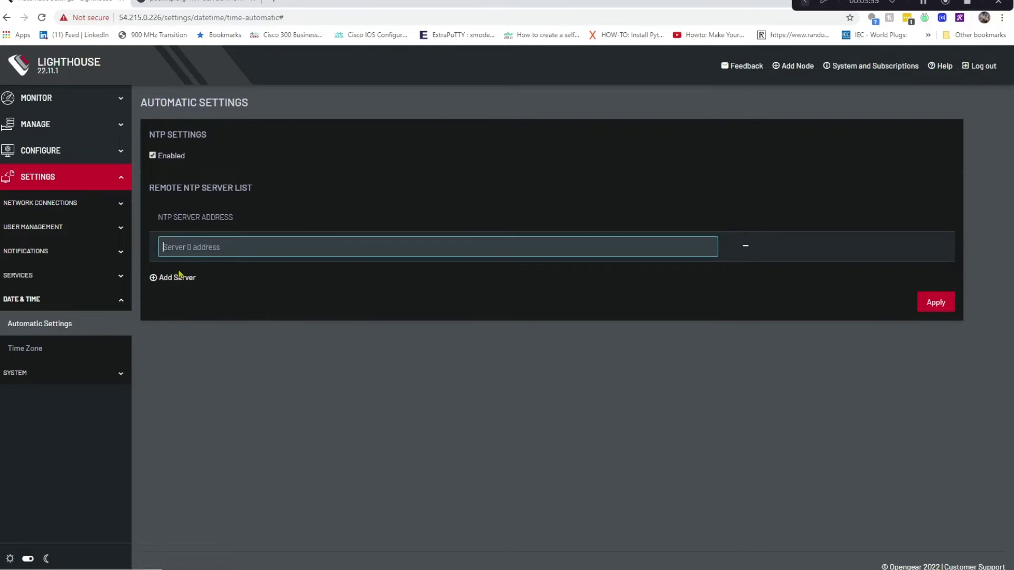
type("u")
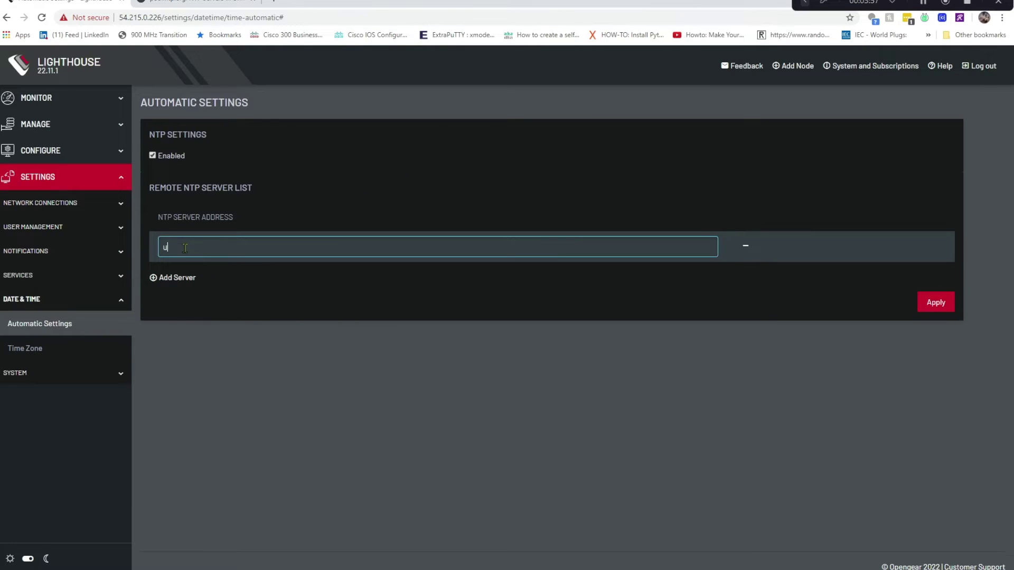
type("s.pool.ntp.org")
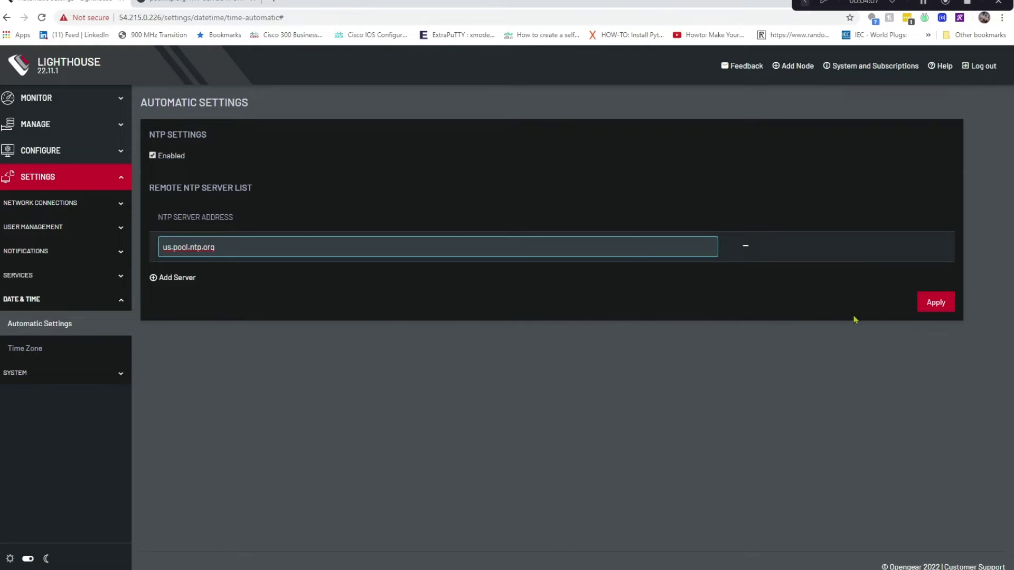
left_click(939, 310)
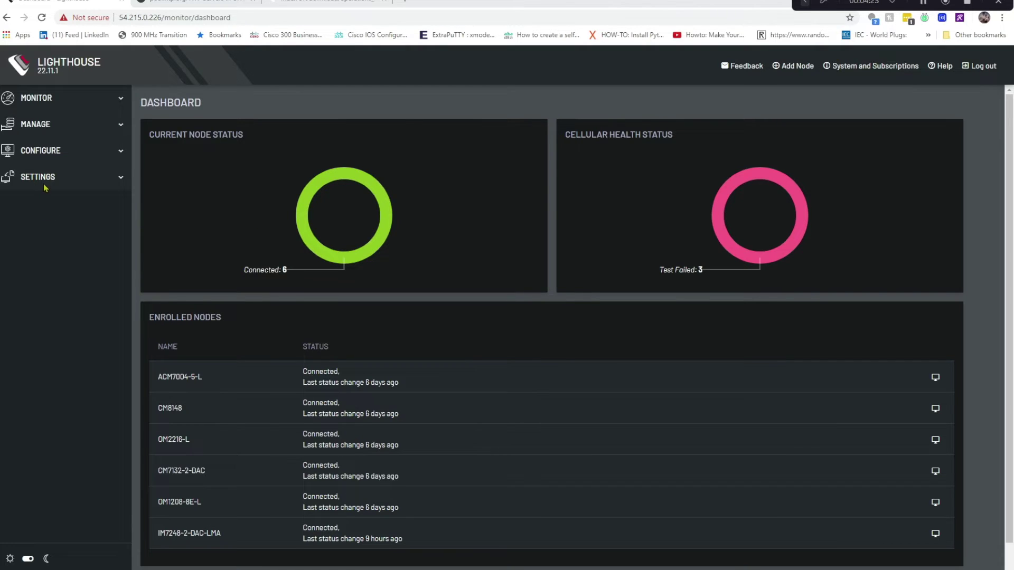
Open the Lighthouse Local Terminal and log in as root
left_click(46, 127)
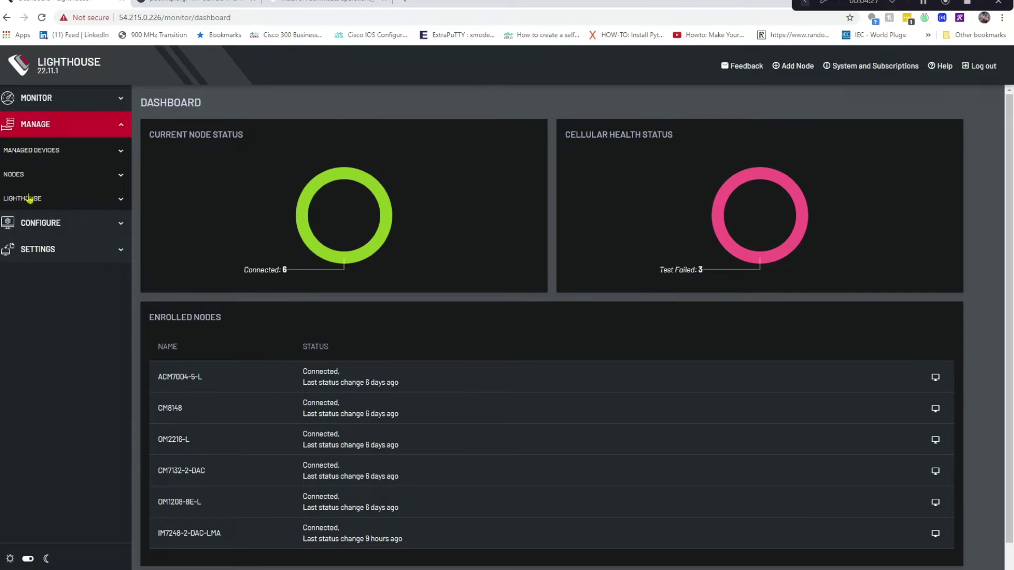
left_click(29, 198)
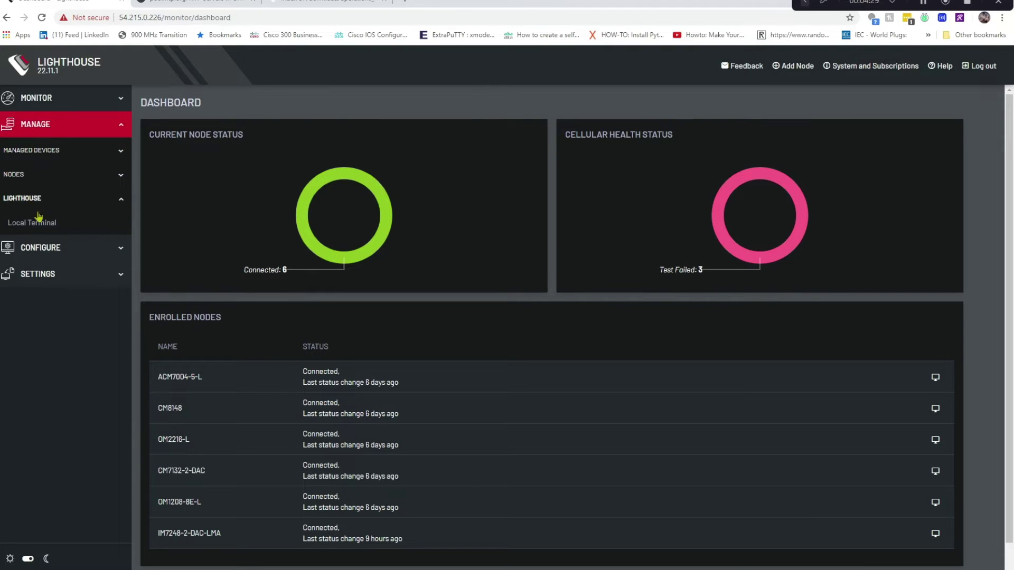
left_click(40, 227)
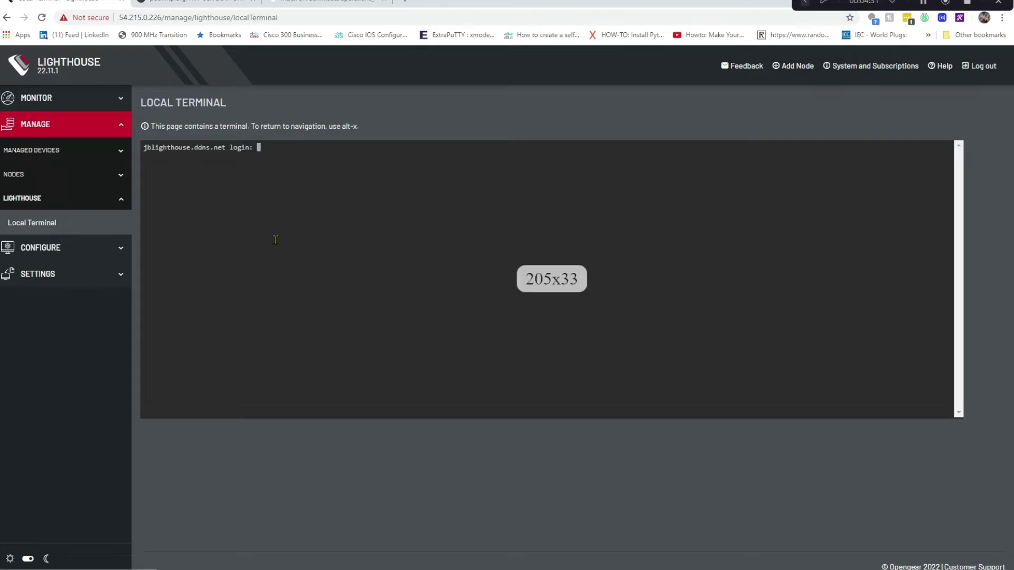
type("root")
key("Return")
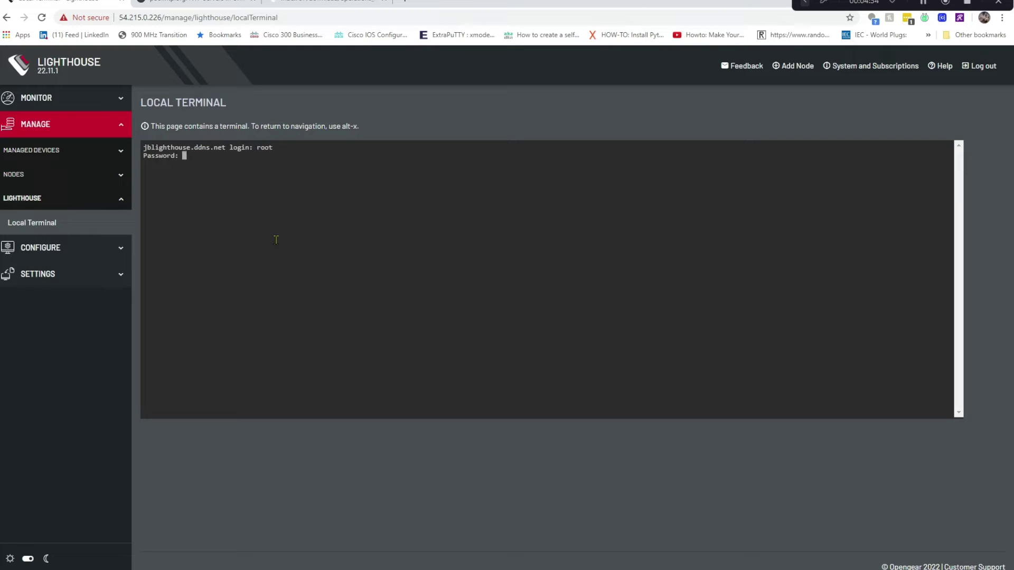
key("Return")
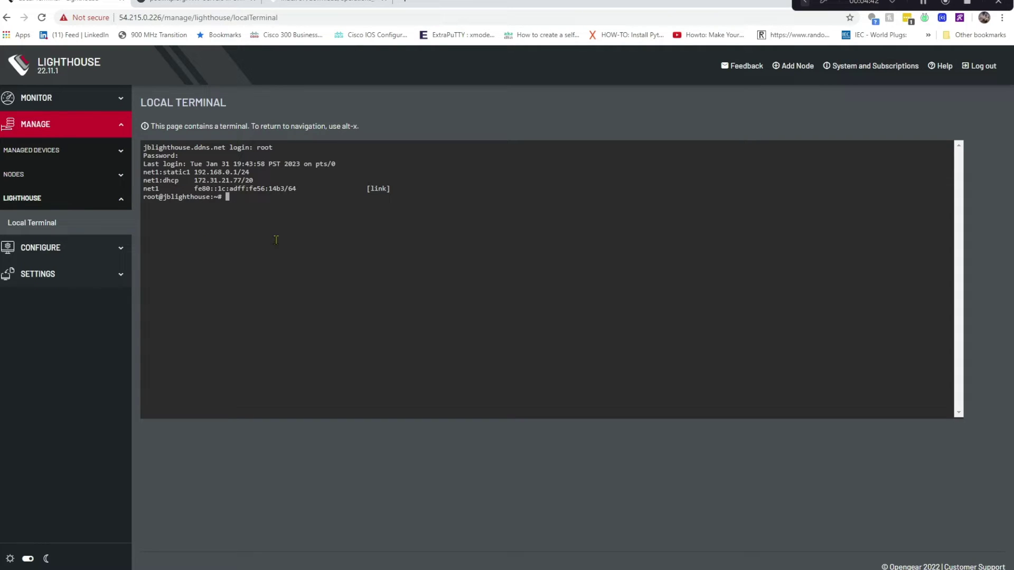
Run chronyc tracking, then chronyc sources to check NTP synchronisation
type("chronyc tracking")
key("Return")
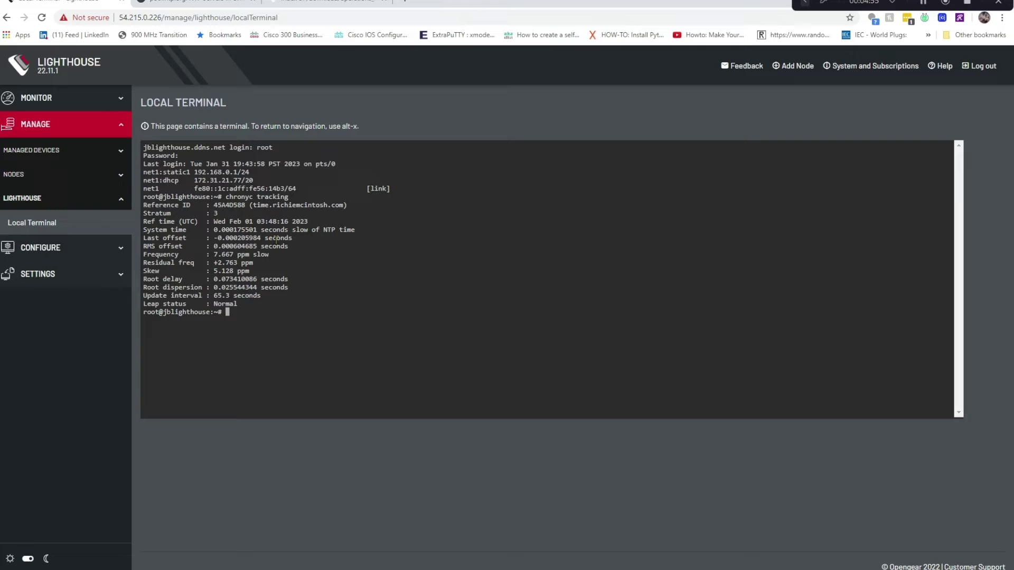
key("Up")
key("BackSpace")
key("BackSpace")
key("BackSpace")
key("BackSpace")
key("BackSpace")
key("BackSpace")
key("BackSpace")
key("BackSpace")
type("sources")
key("Return")
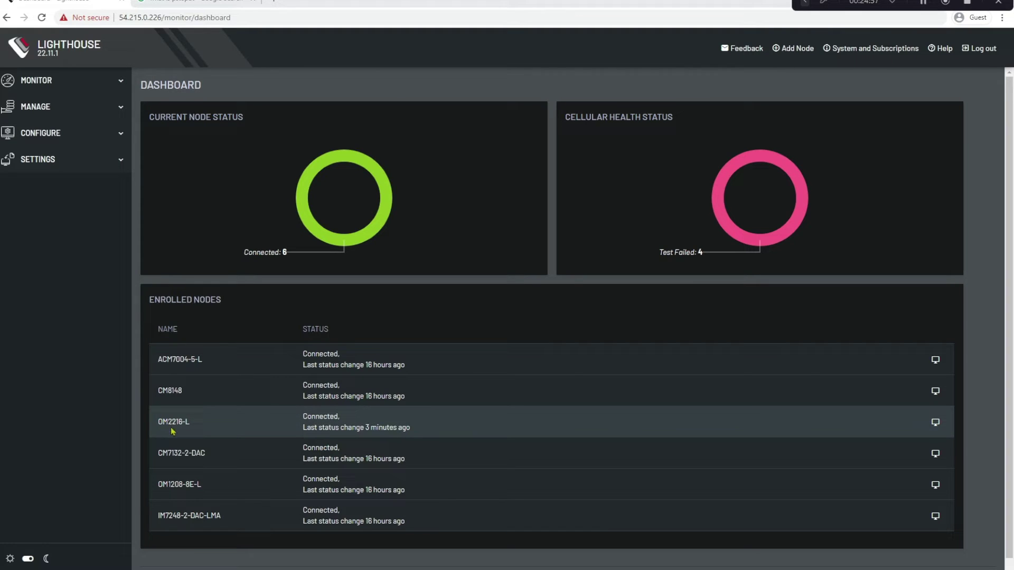
Open the OM2216-L node's web UI from the dashboard and log in as root with the password
left_click(935, 422)
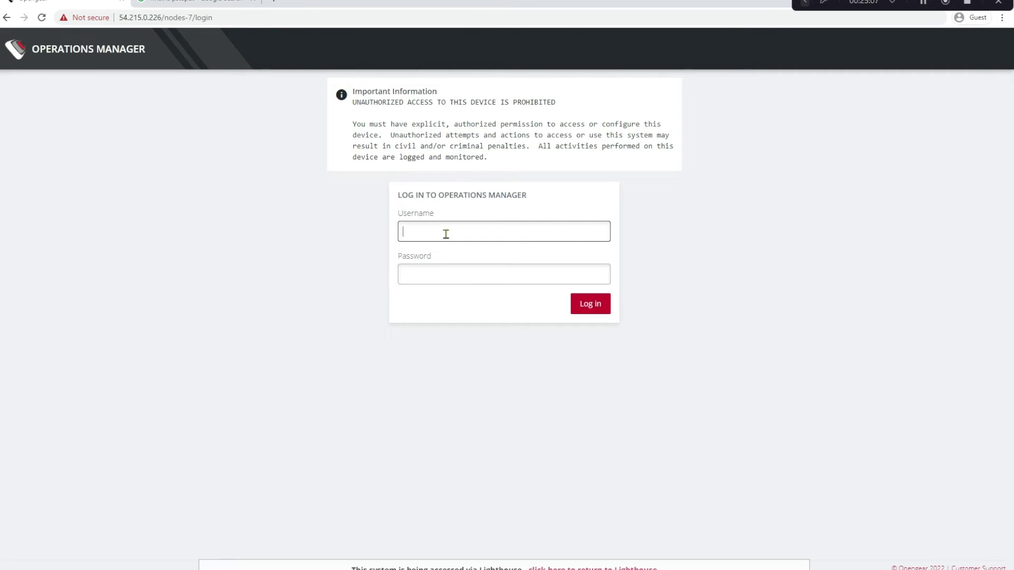
type("root")
key("Tab")
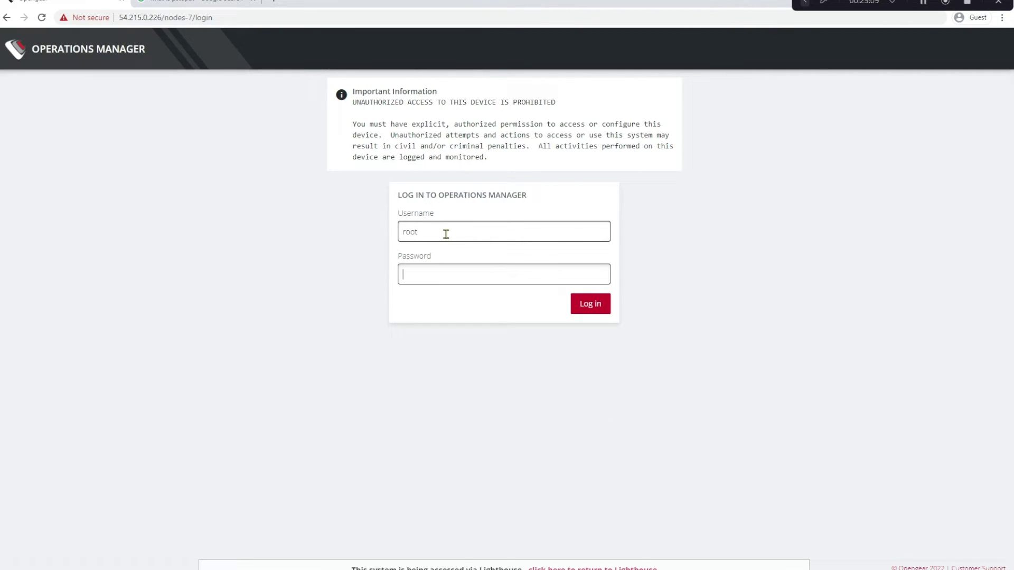
type("••••••••")
key("Return")
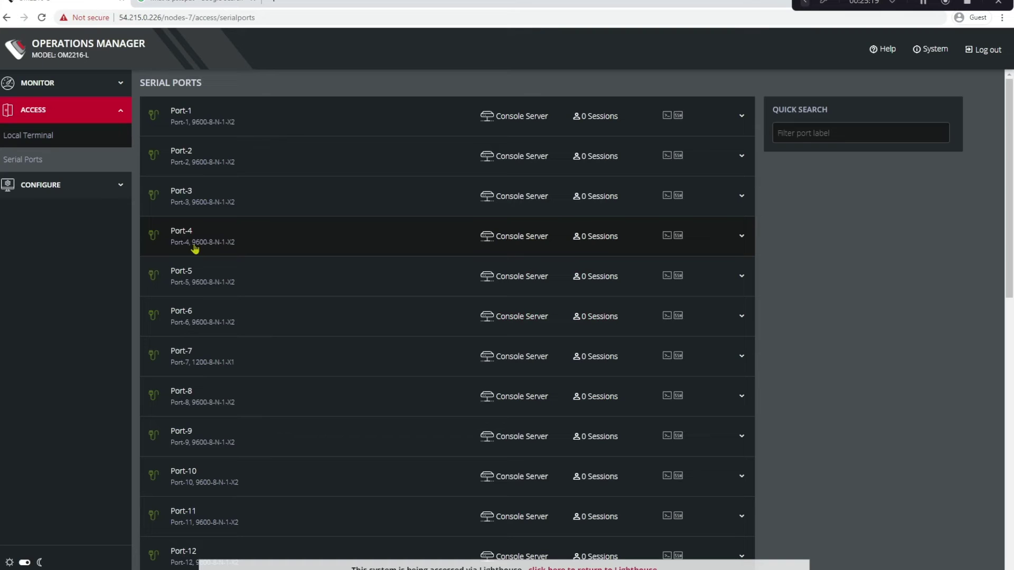
Set the OM2216-L time zone to America/Los_Angeles under System Date & Time
left_click(46, 190)
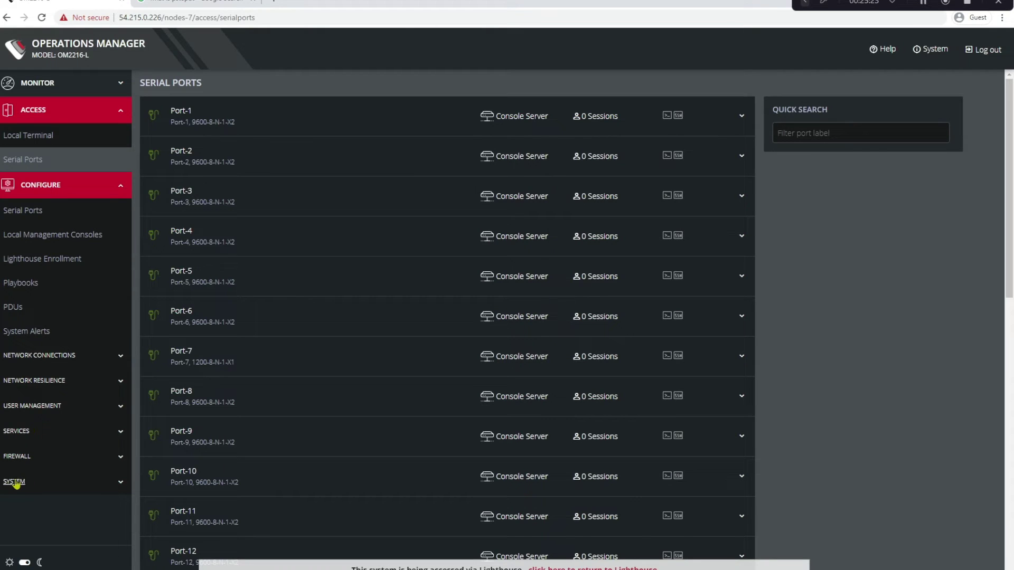
left_click(16, 483)
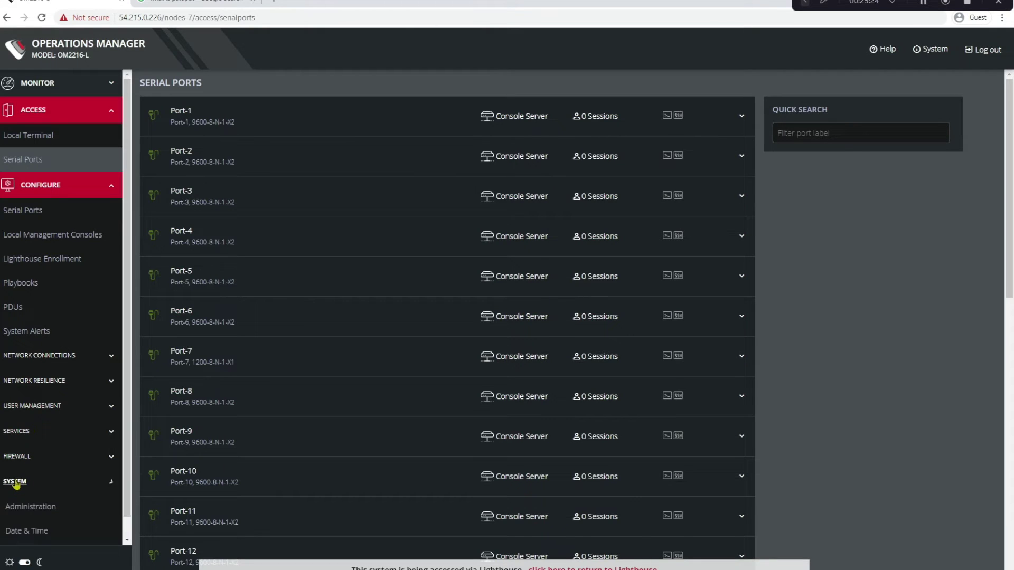
left_click(15, 529)
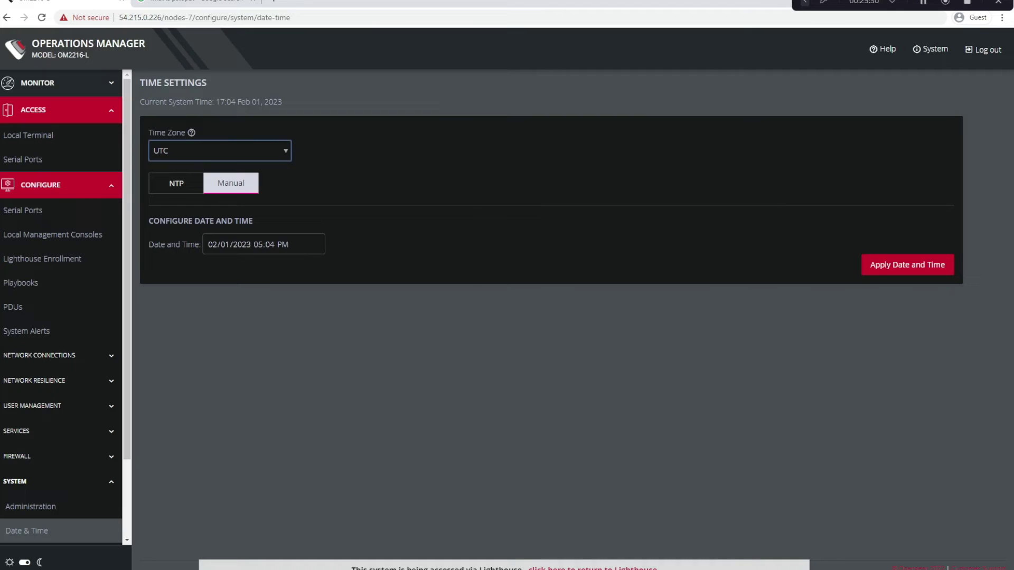
left_click(287, 153)
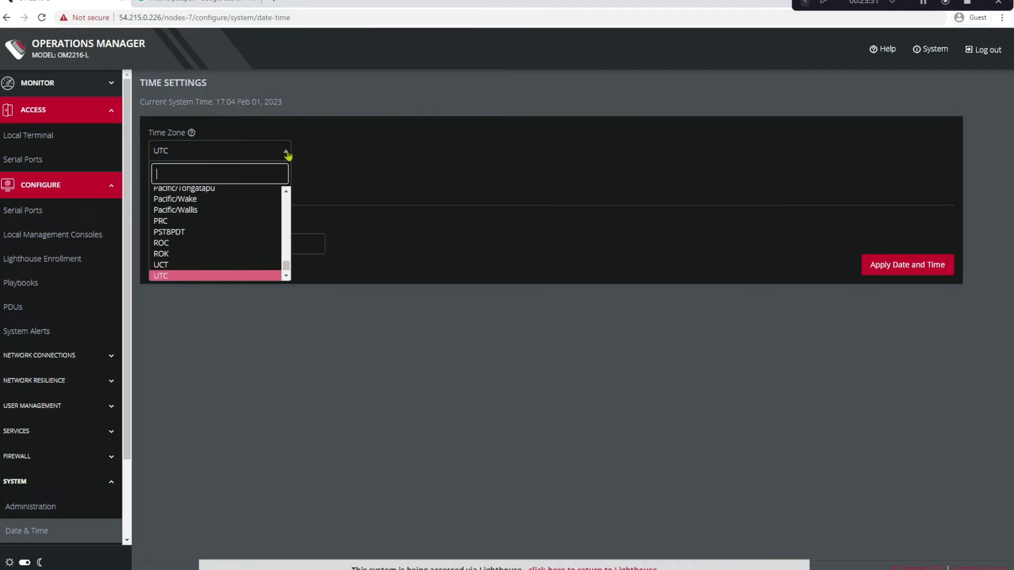
left_click(286, 258)
left_click_drag(287, 257, 286, 211)
left_click(190, 222)
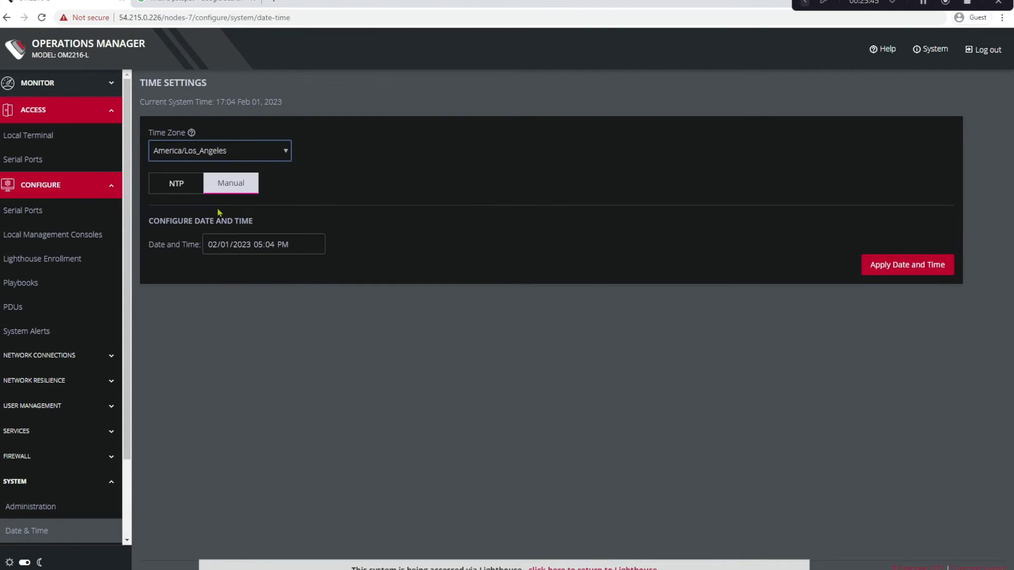
Switch the clock to NTP and add a server requiring authentication with key index 2 and SHA512
left_click(176, 189)
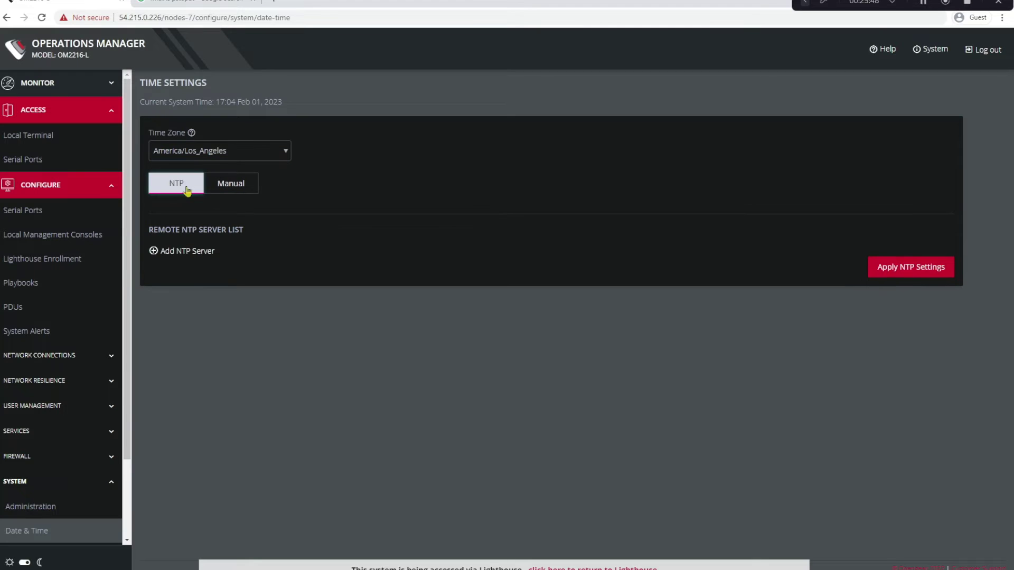
left_click(180, 254)
left_click(199, 268)
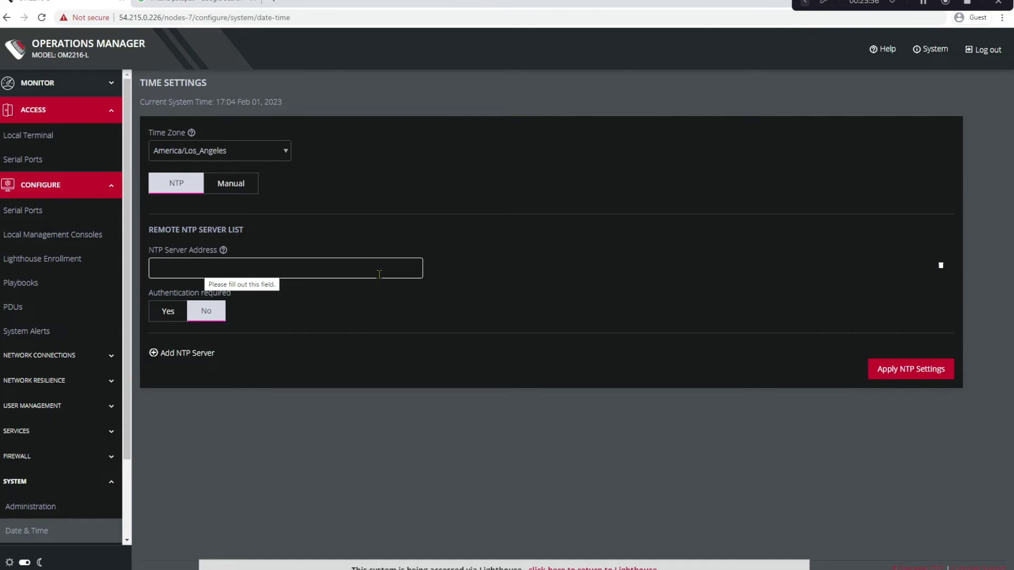
left_click(165, 316)
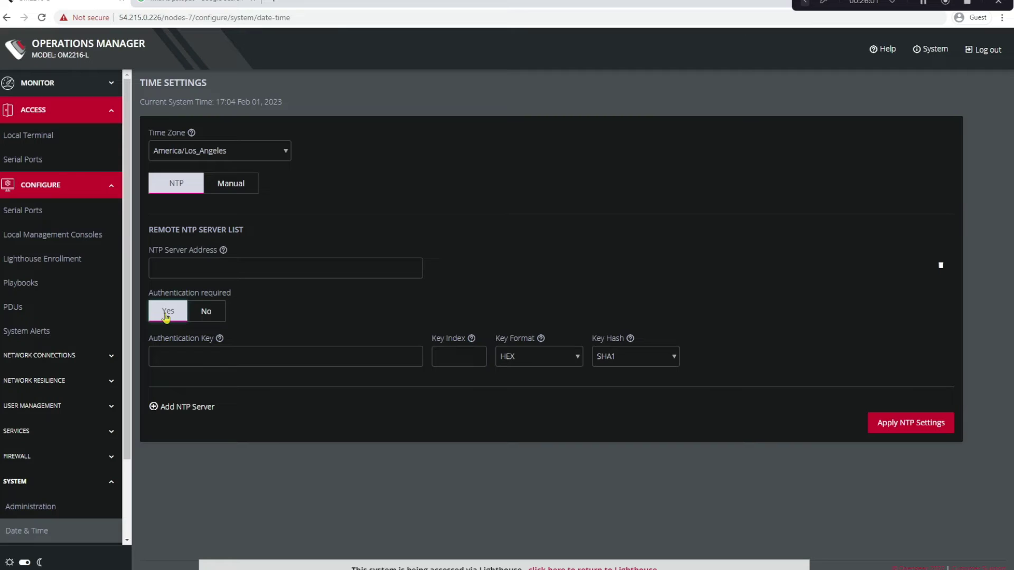
left_click(156, 360)
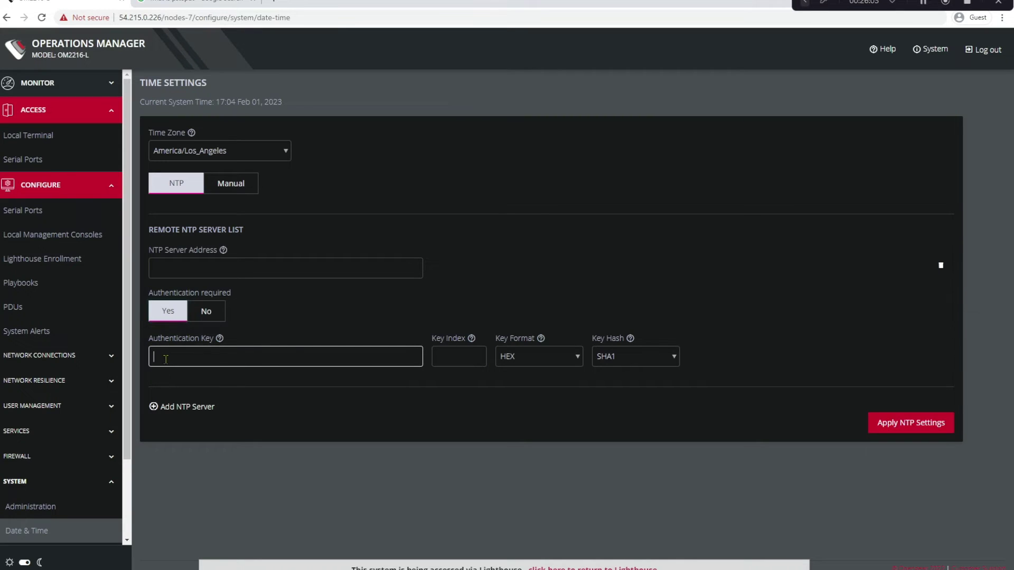
left_click(477, 356)
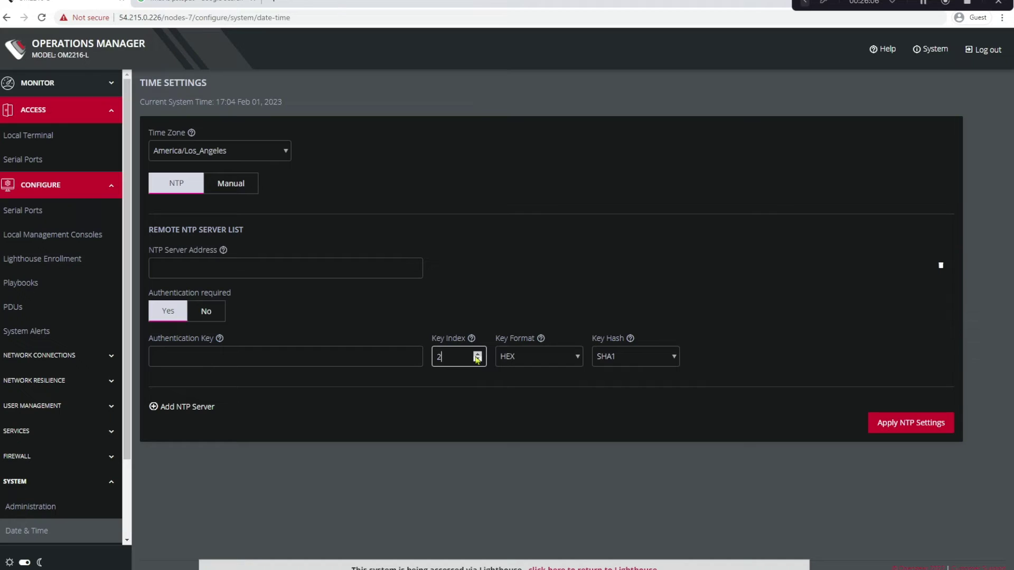
left_click(557, 358)
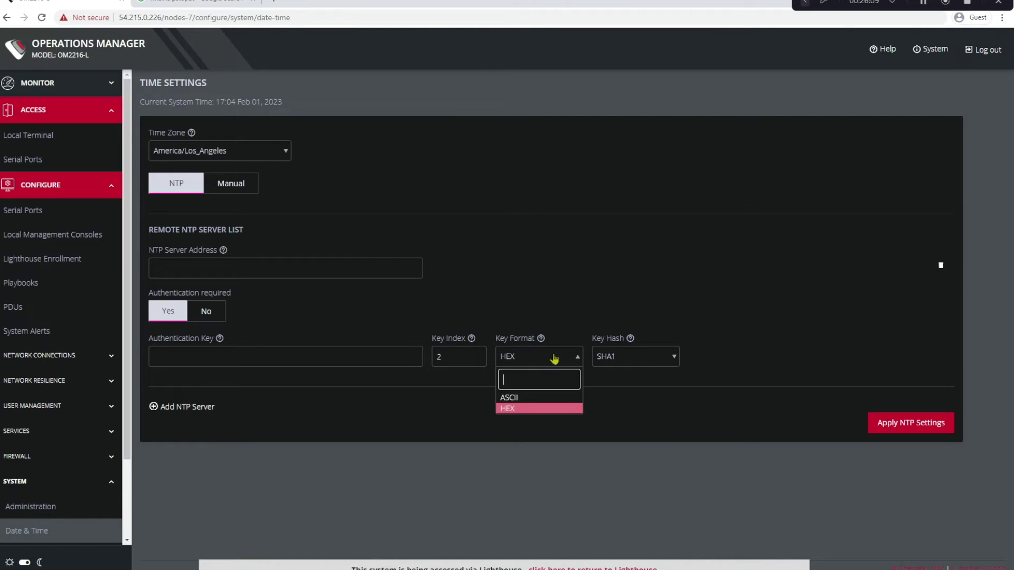
left_click(633, 361)
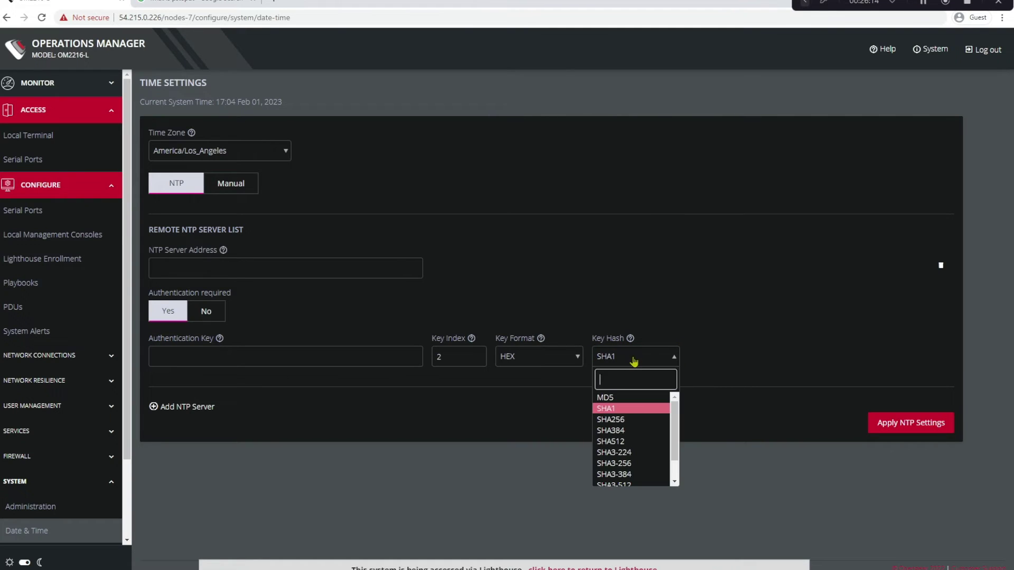
left_click(615, 442)
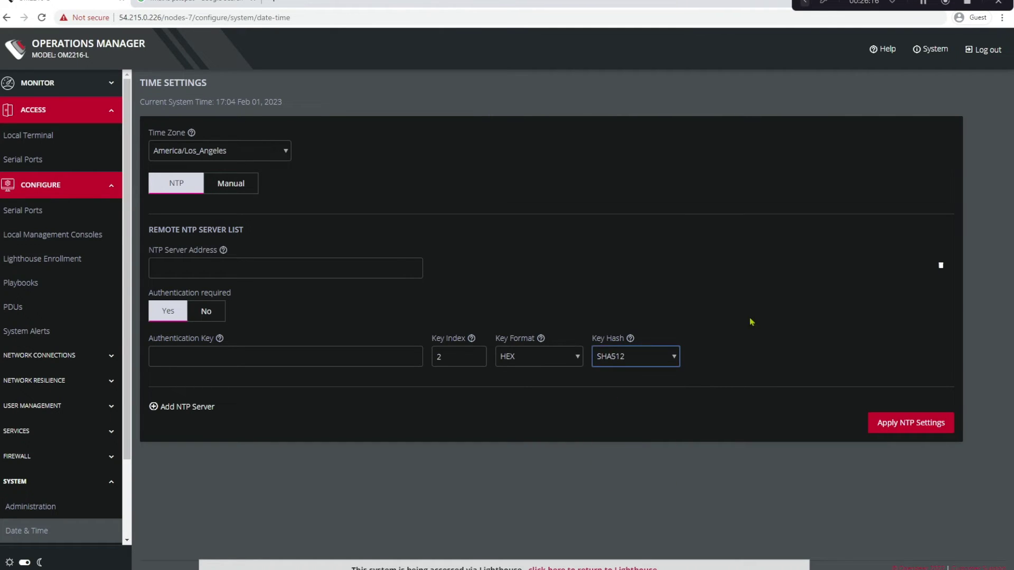
Turn authentication off and enter us.pool.ntp.org as the NTP server address
left_click(205, 314)
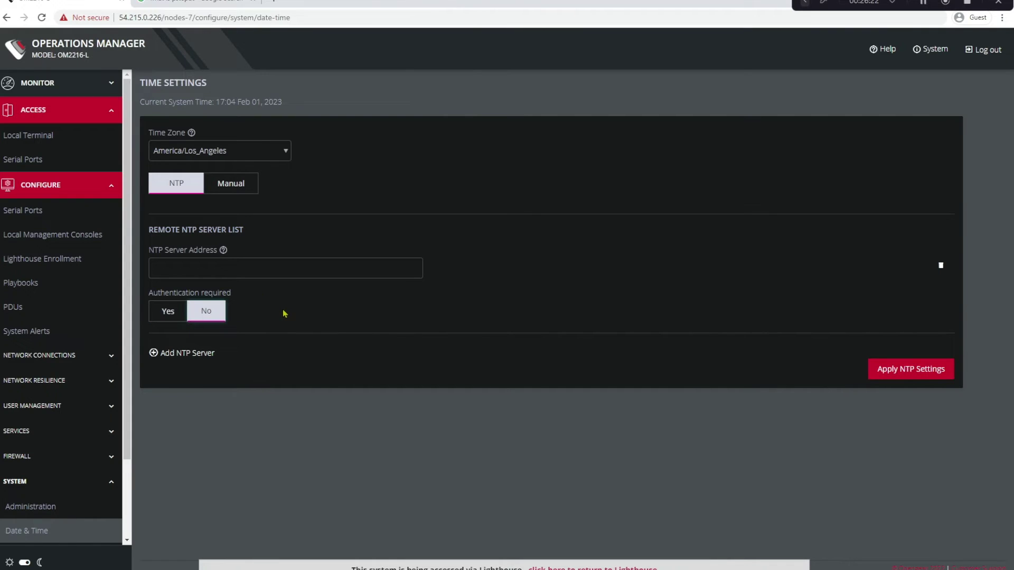
left_click(199, 269)
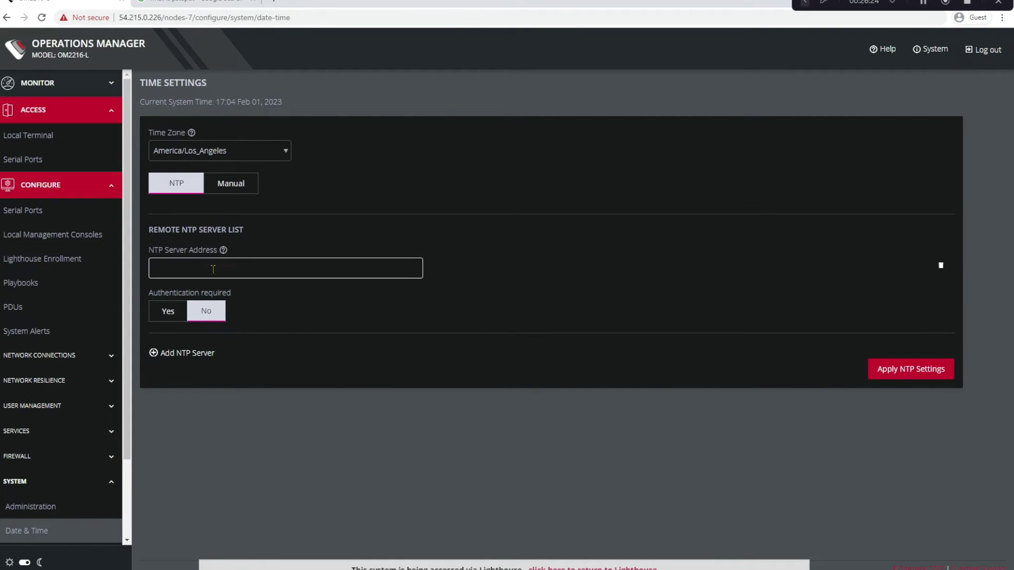
type("us.pool.ntp.org")
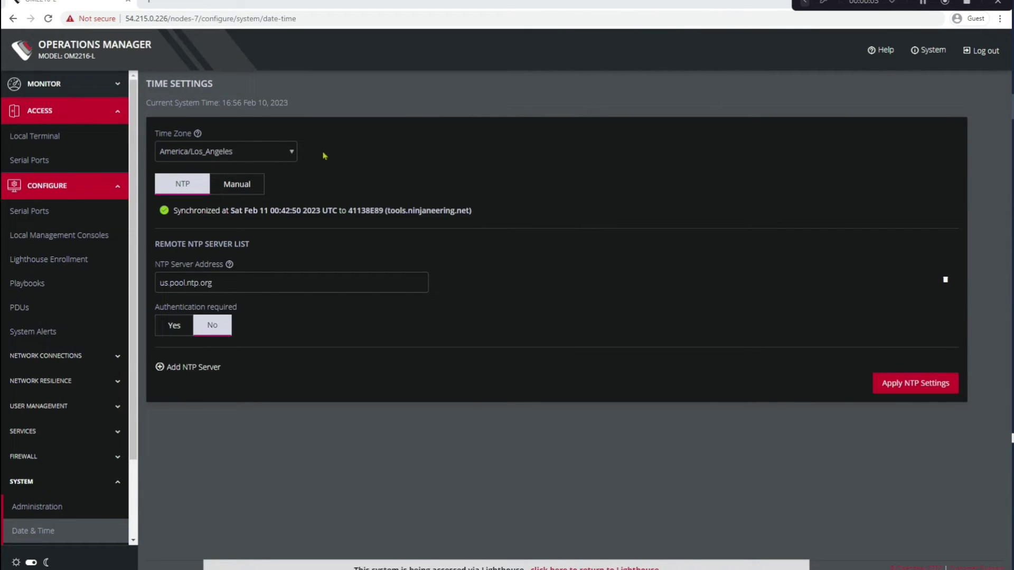
In the appliance's local terminal, run chronyc tracking and chronyc sources
left_click(48, 146)
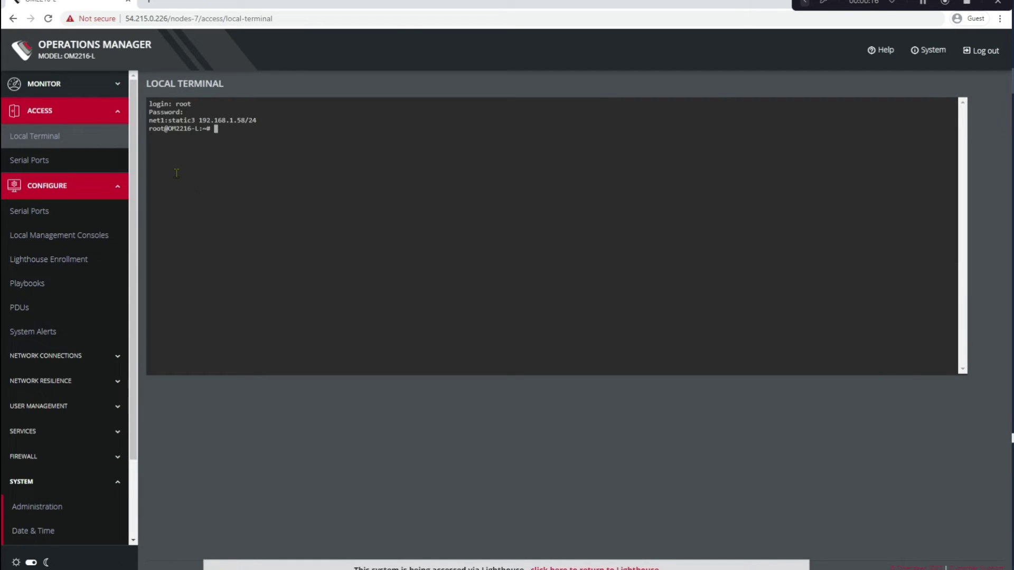
type("chron")
type("yc tracking")
key("Return")
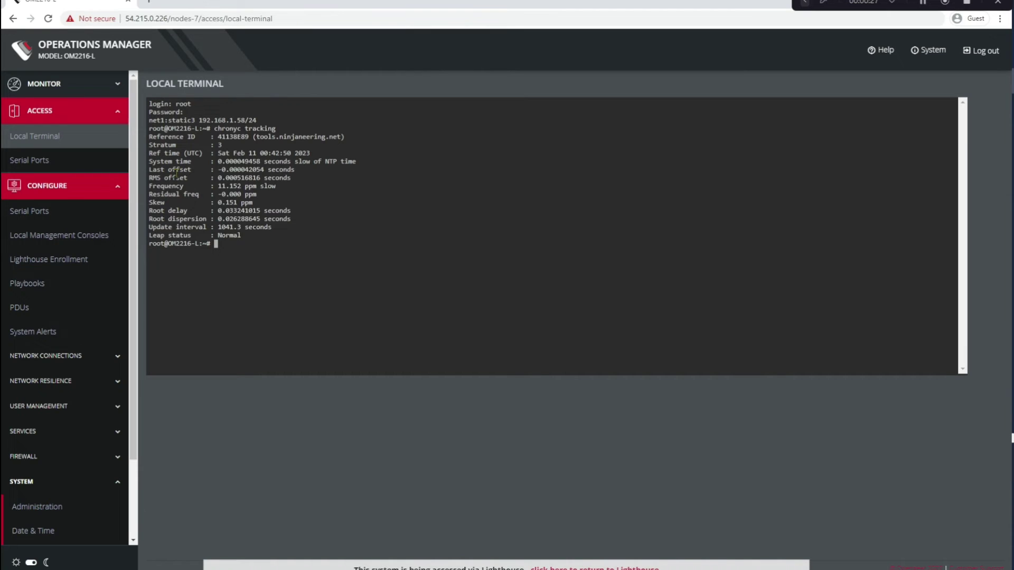
key("Up")
key("BackSpace")
key("BackSpace")
key("BackSpace")
key("BackSpace")
key("BackSpace")
key("BackSpace")
key("BackSpace")
key("BackSpace")
type("sources")
key("Return")
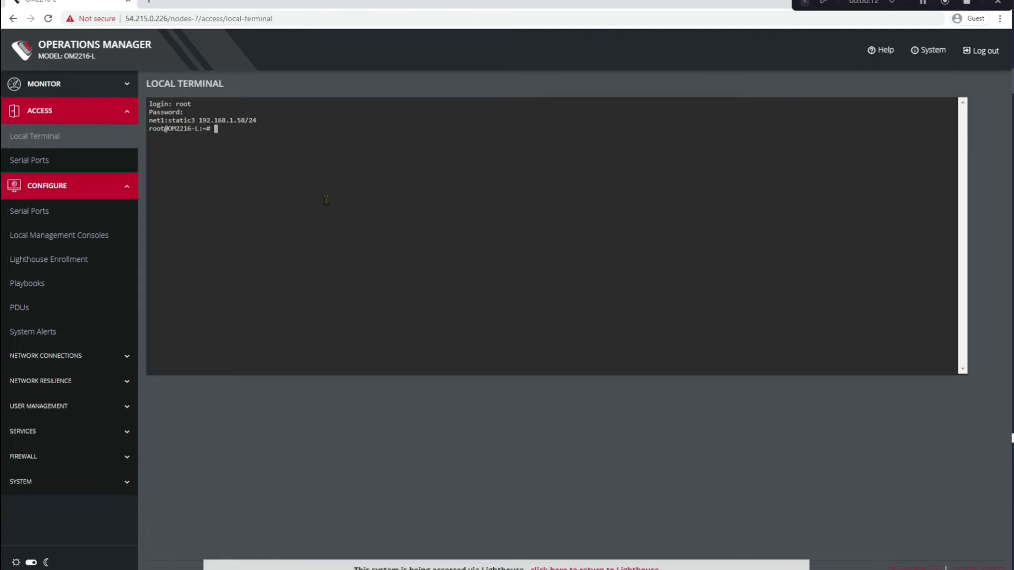
Start the config shell and list its entities and commands with help
type("config")
key("Return")
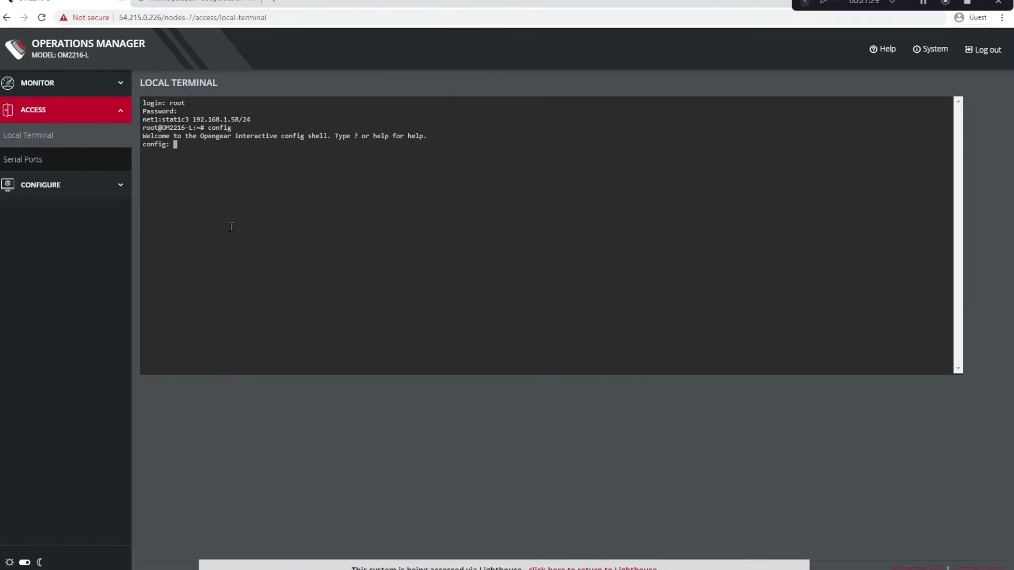
type("help")
key("Return")
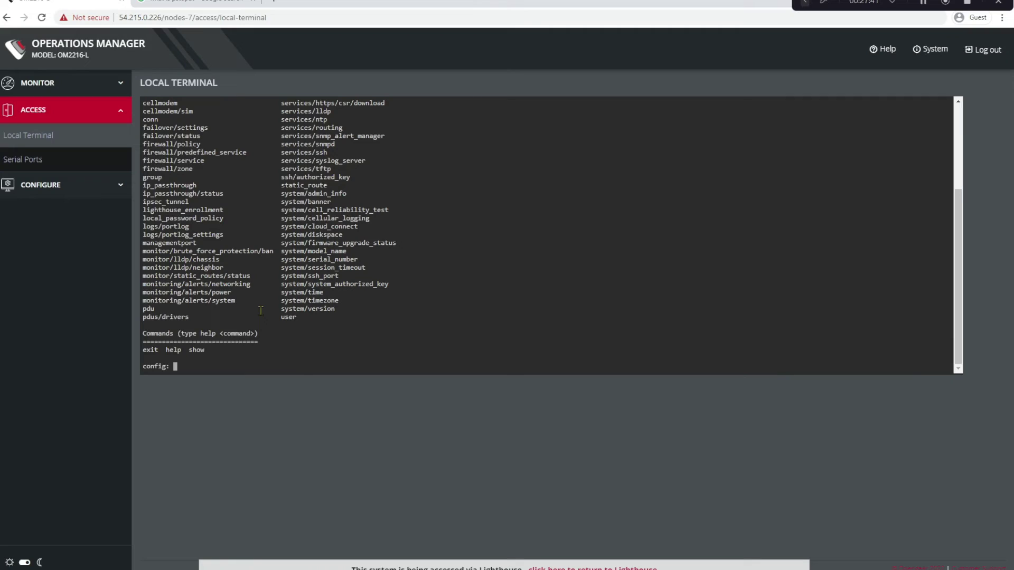
Enter system/timezone, list the valid zones via an invalid value, and type timezone America/Los_Angeles
type("system/timezone")
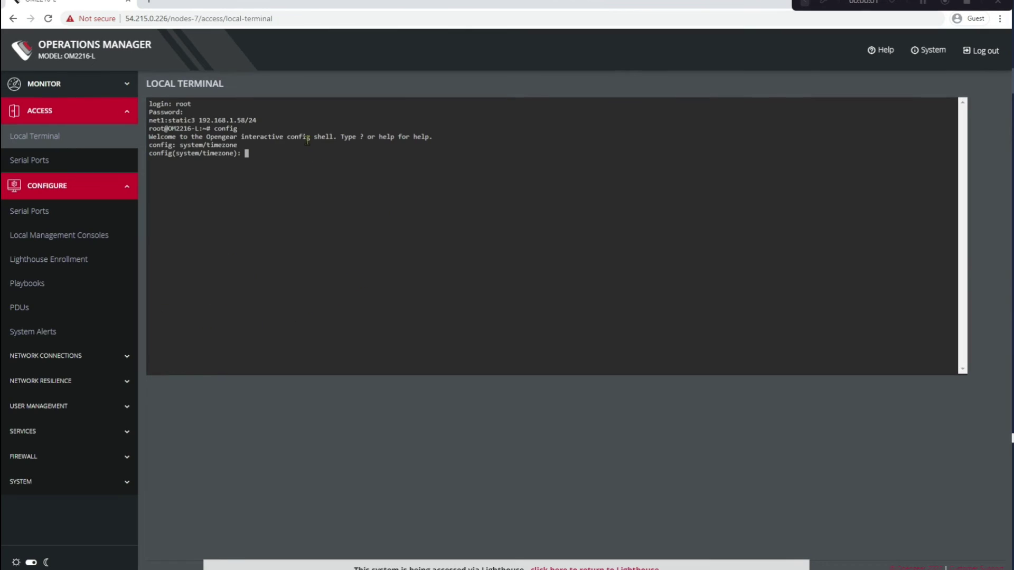
type("timew")
type("one value")
key("Return")
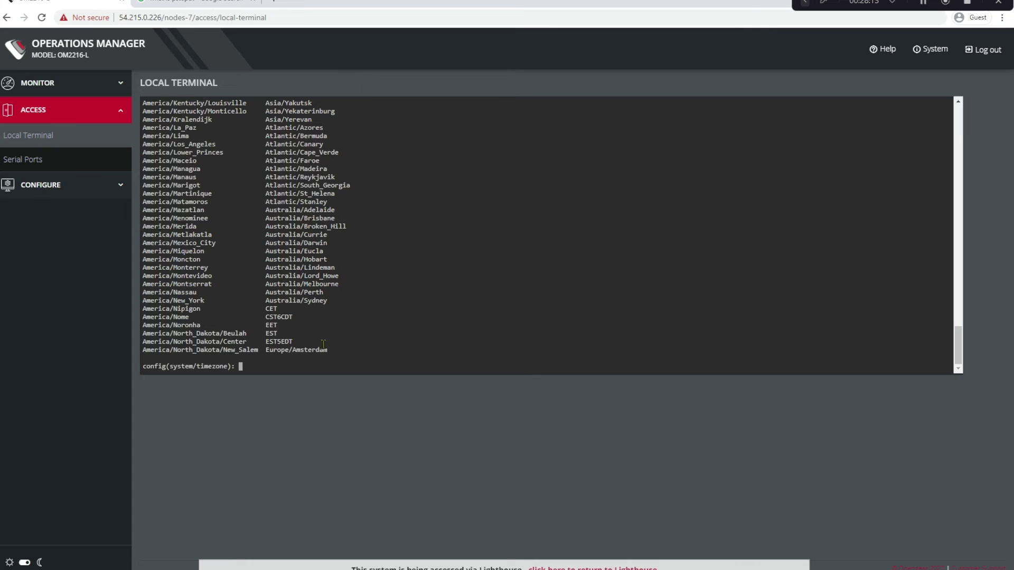
scroll(206, 234, "up", 4)
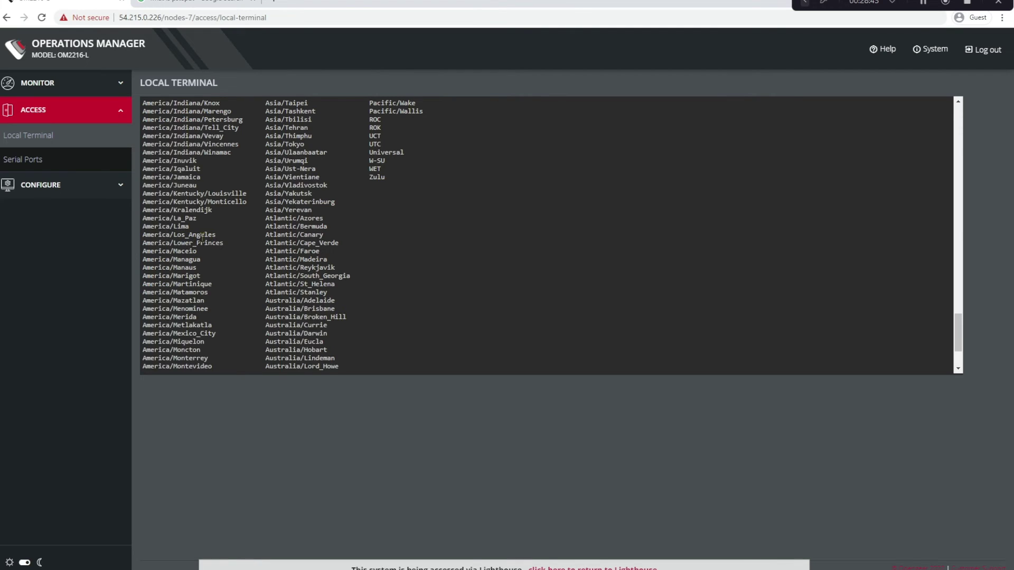
scroll(221, 326, "down", 4)
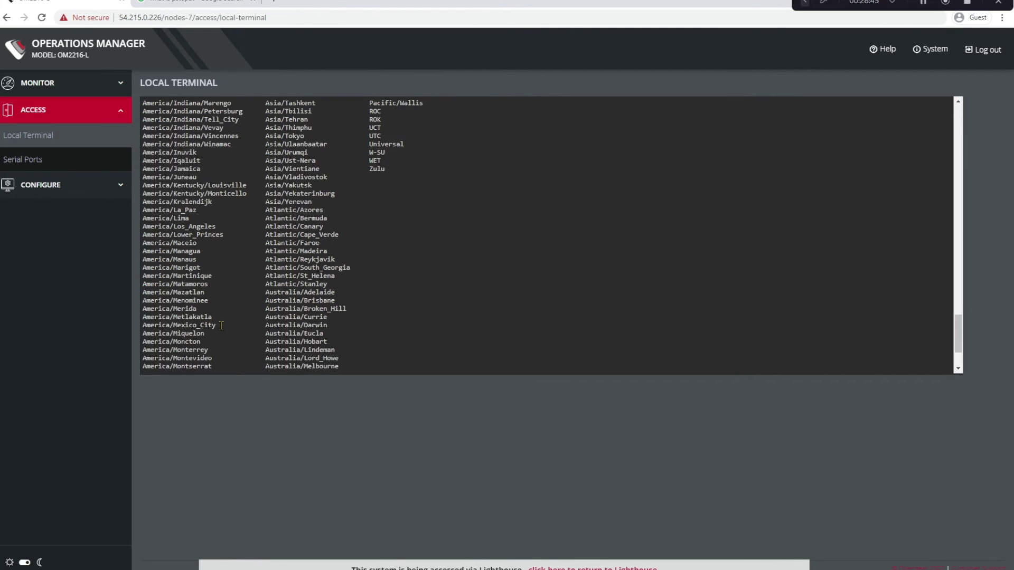
type("timezon")
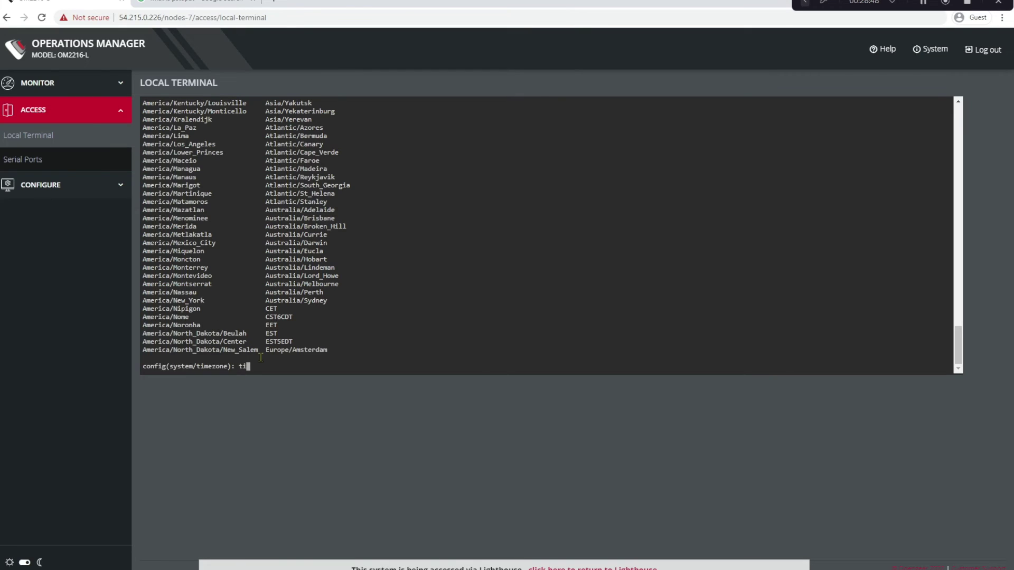
type("e): timezone America/Los_Angeles")
Set timezone America/Los_Angeles, apply and show it, then go up to the top config level
key("Return")
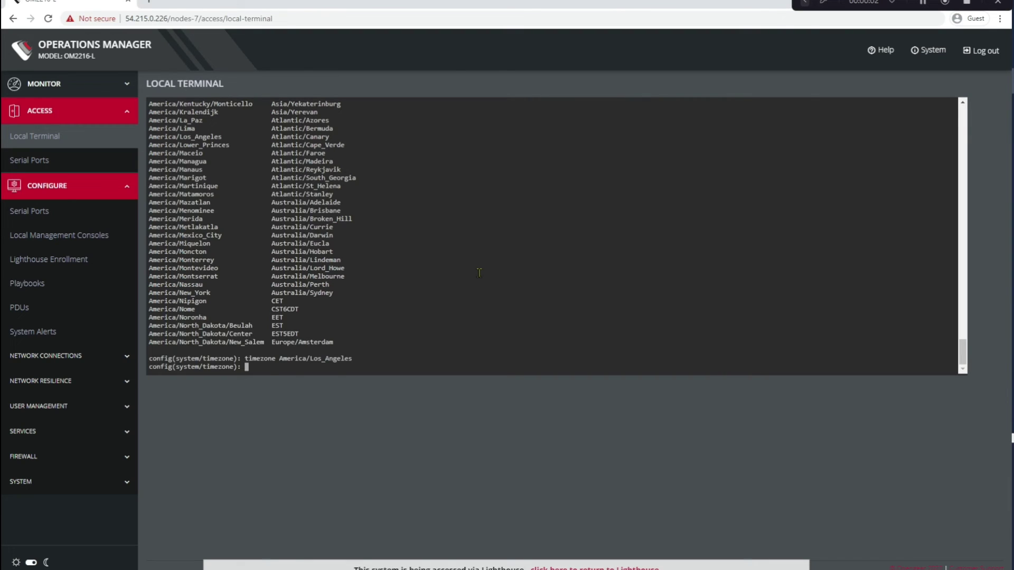
type("apply")
key("Return")
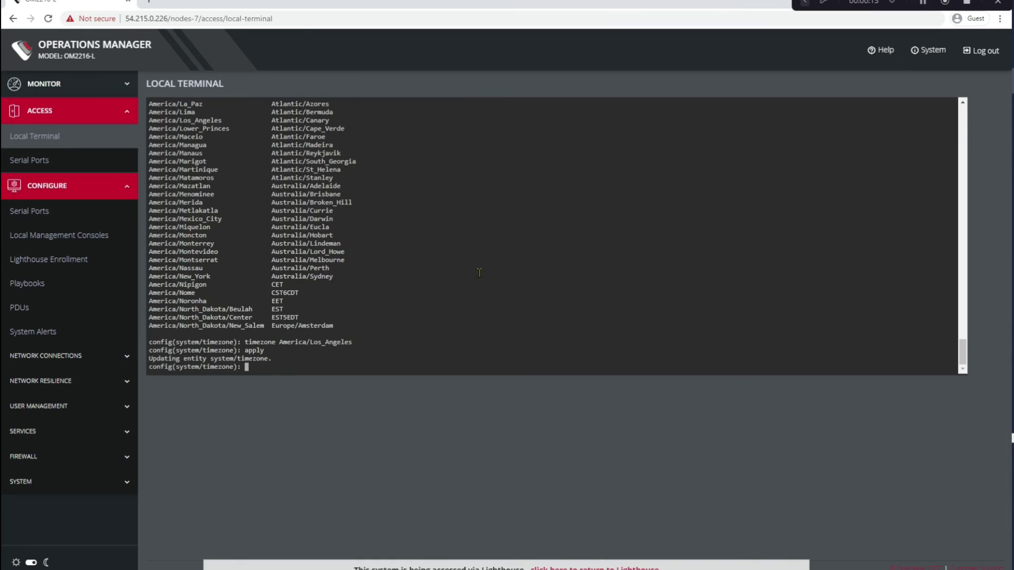
type("show")
key("Return")
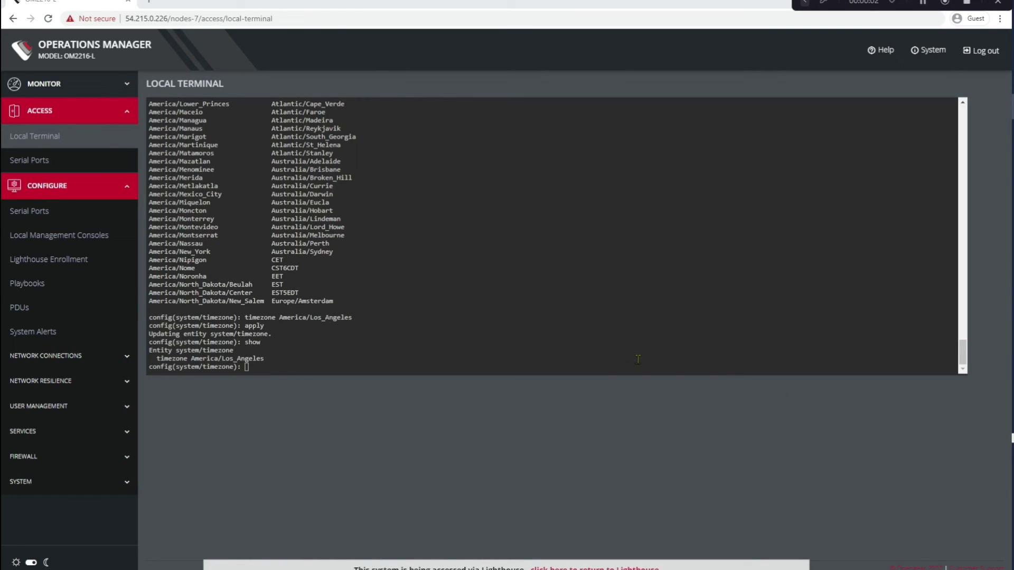
left_click(618, 391)
type("up")
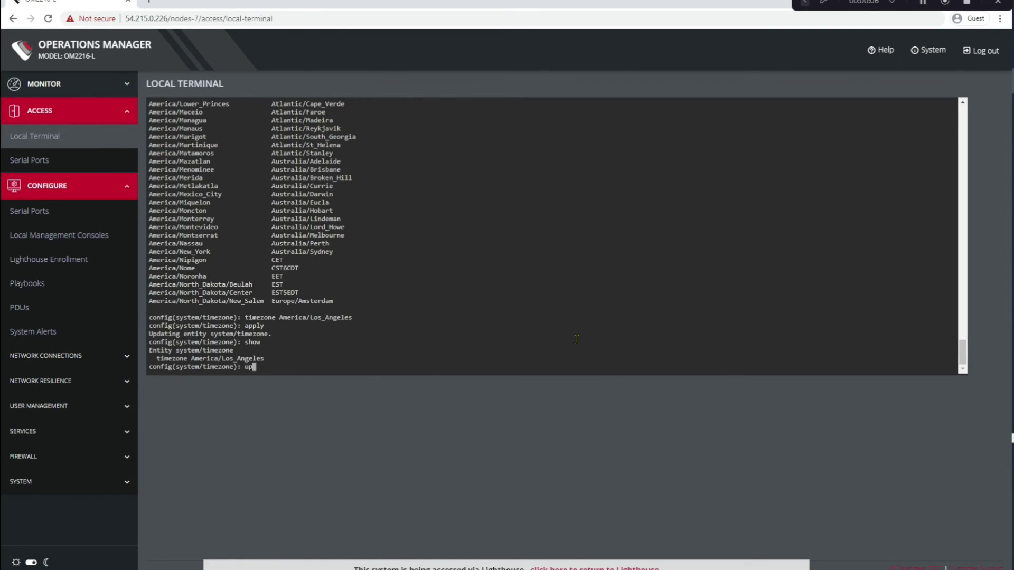
key("Return")
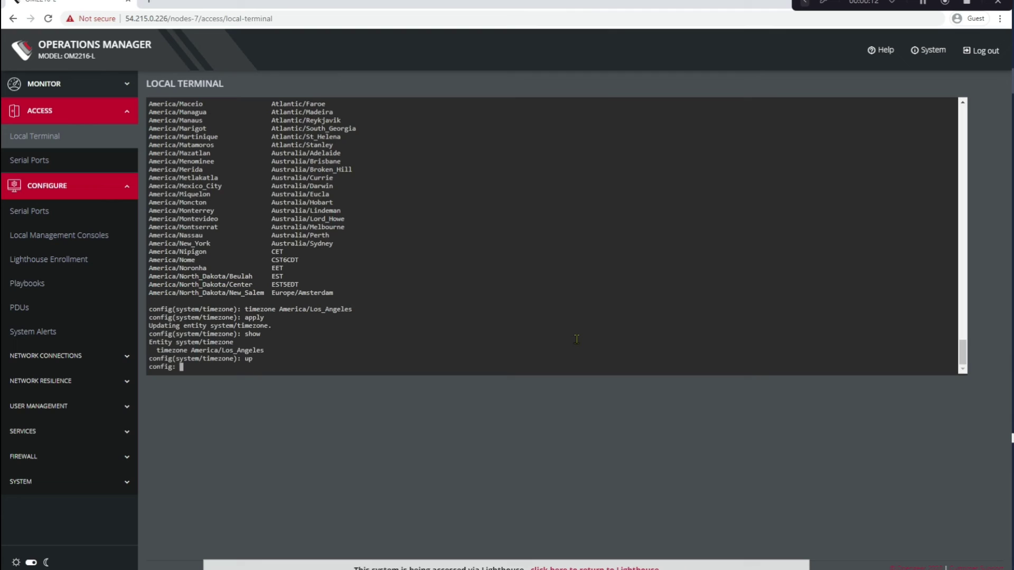
Enter services/ntp in the config shell and set enabled true
type("services/ntp")
key("Return")
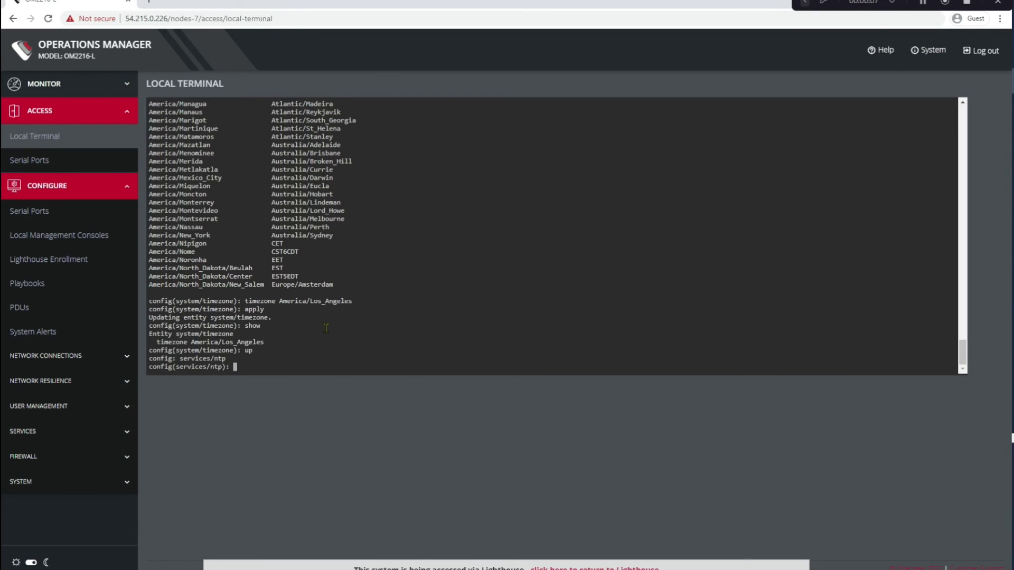
type("enabled true")
key("Return")
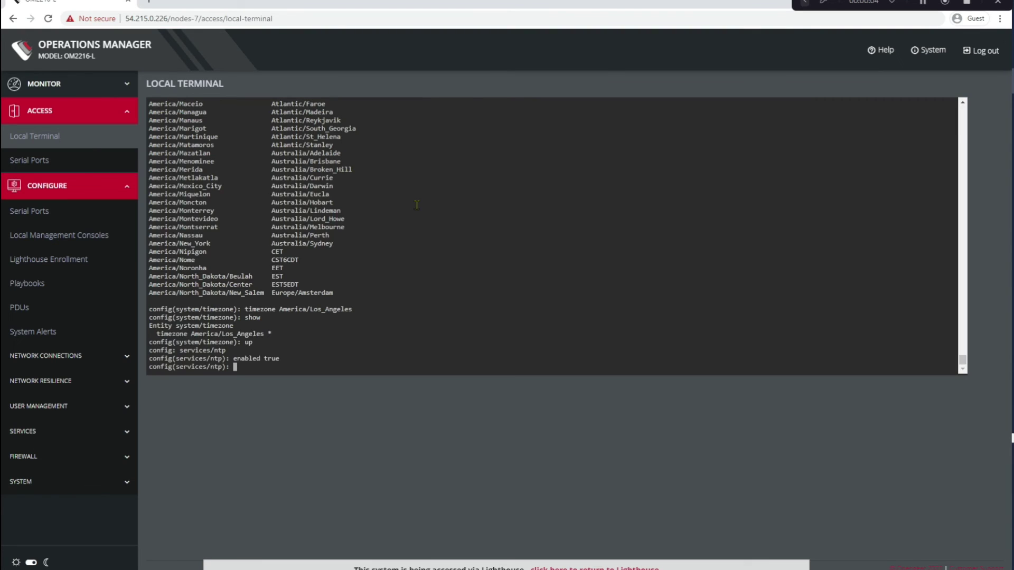
Add an NTP server entry with value us.pool.ntp.org
type("servers")
key("Return")
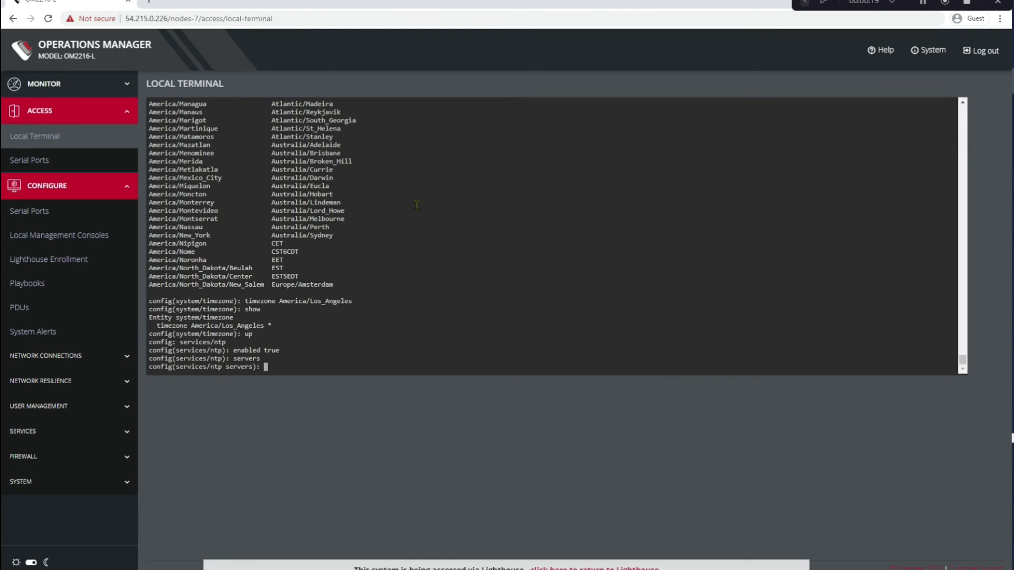
type("add")
key("Return")
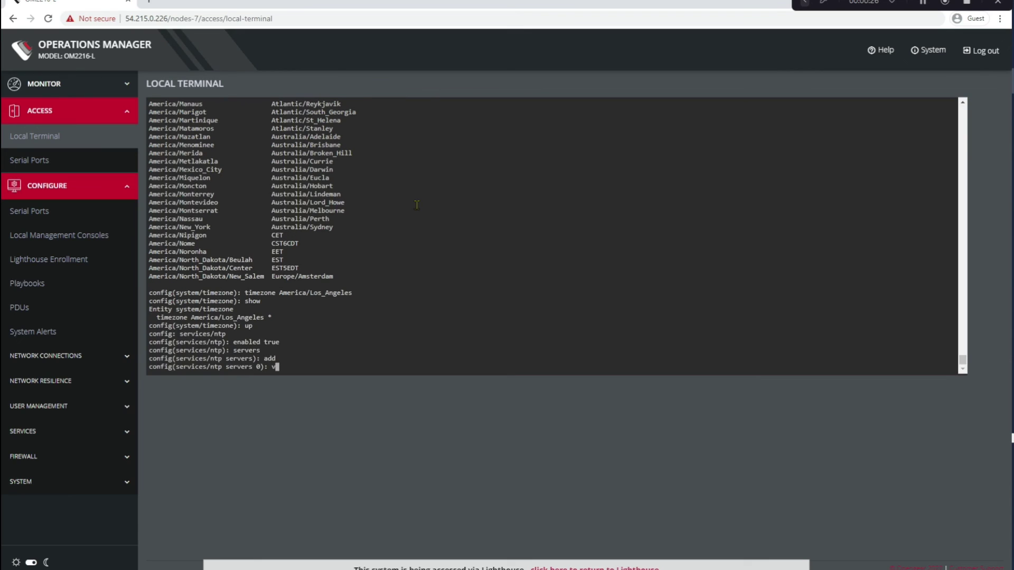
type("value")
type("us.pool.ntp.org")
key("Return")
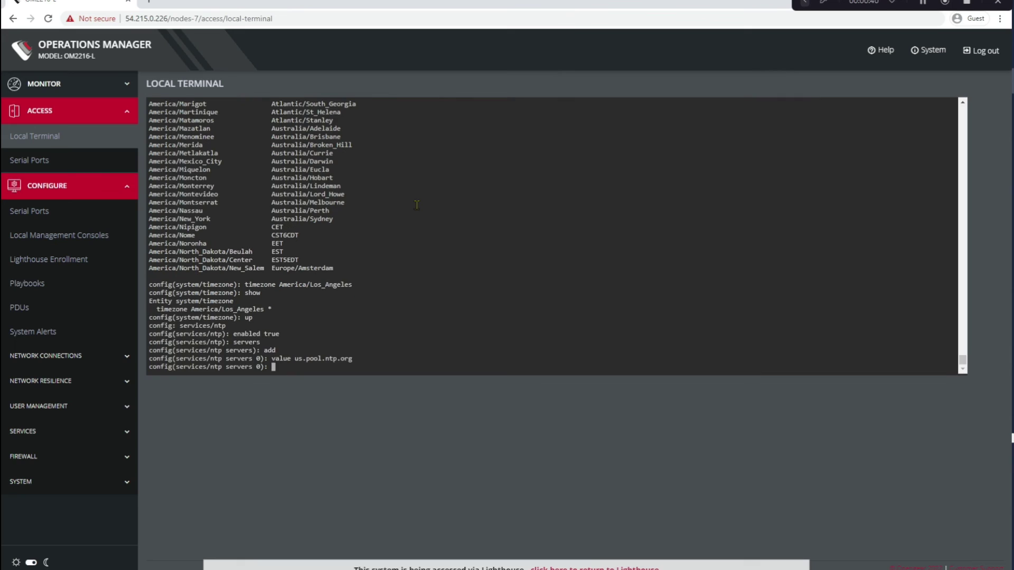
Apply the NTP configuration and show the saved server entry
type("show")
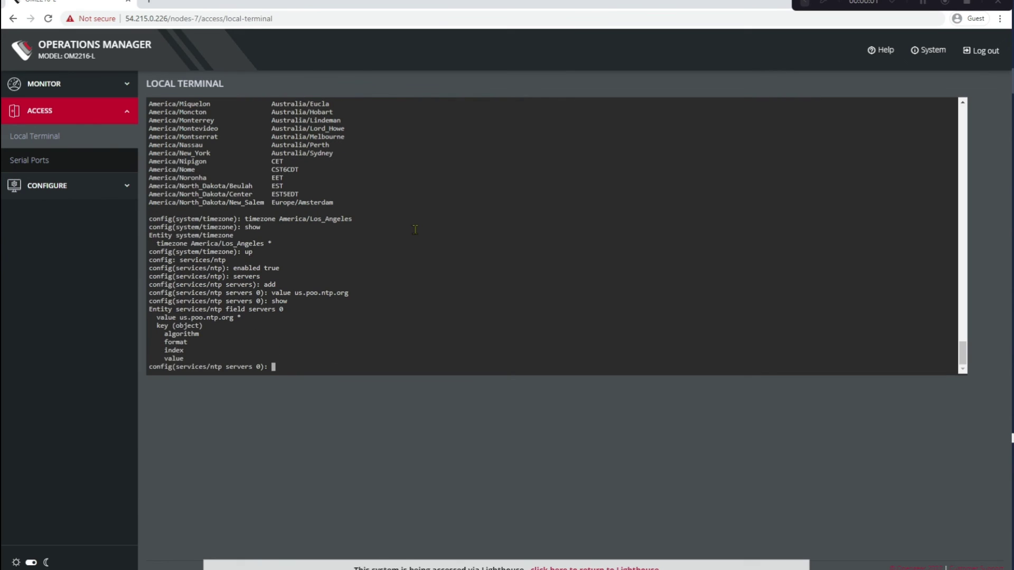
type("apply")
key("Return")
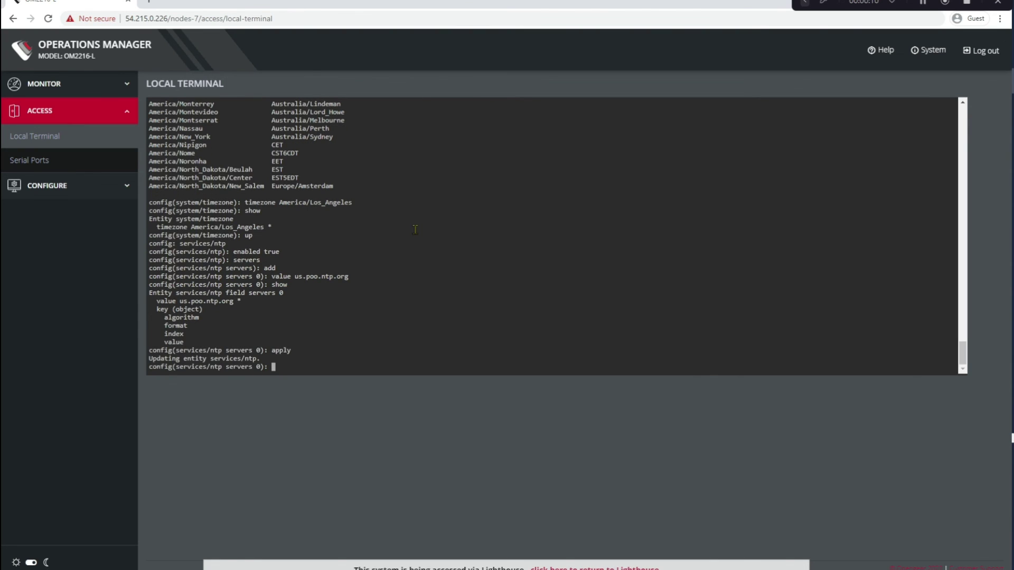
type("show")
key("Return")
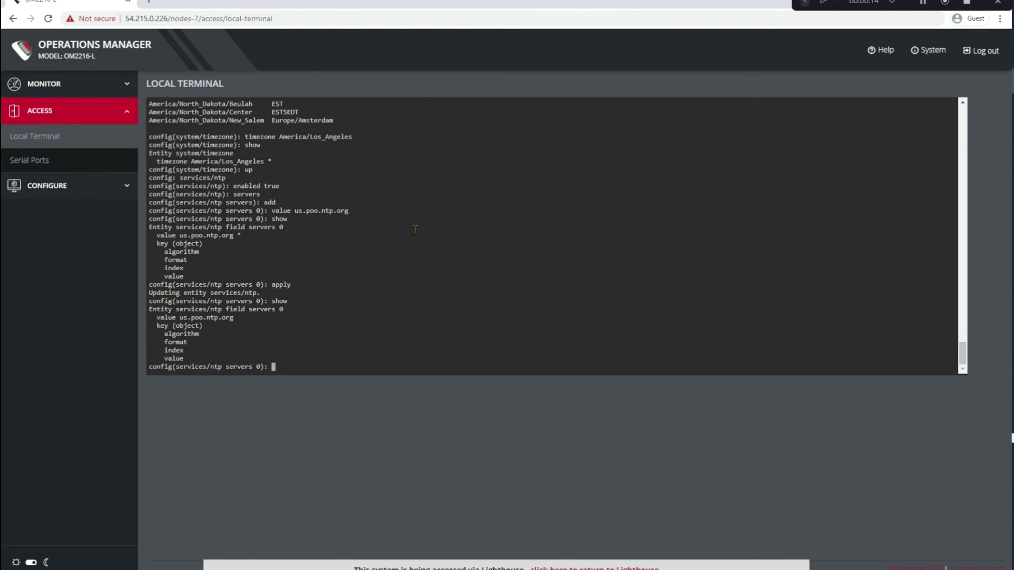